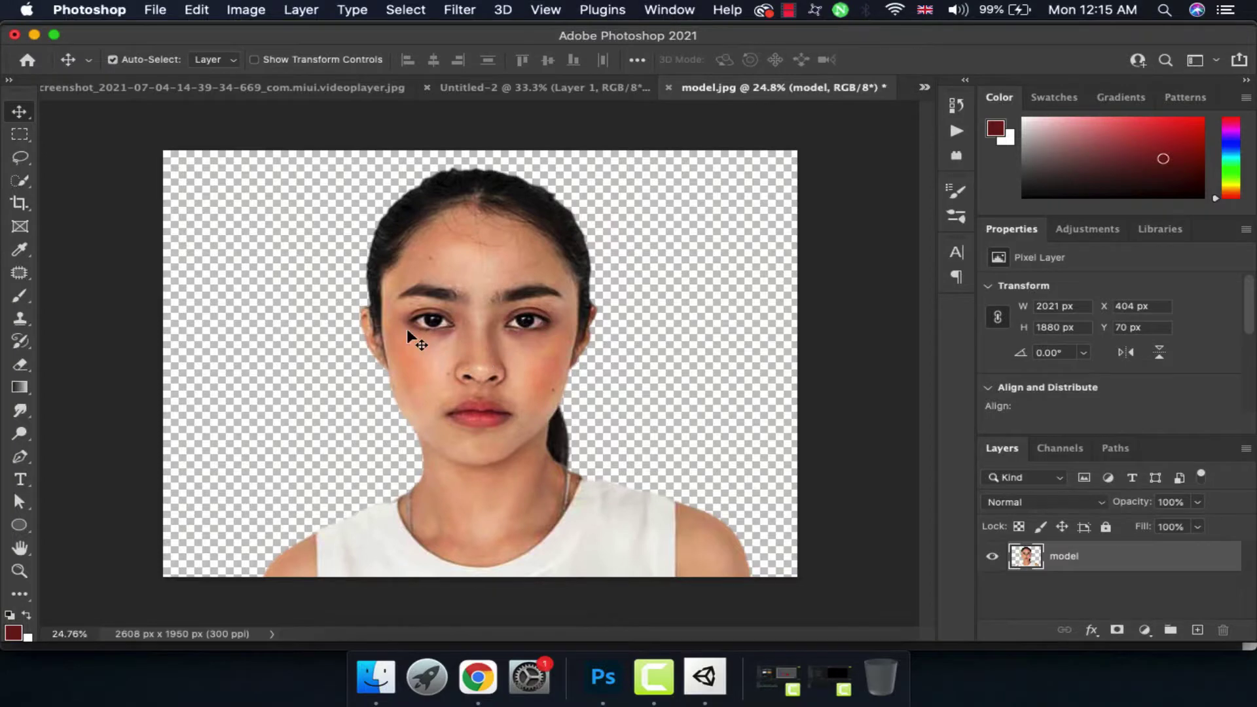
Lasso the left-hand eye, copy it to Layer 1, and enlarge it.
key(l)
scroll(436, 347, up, 3)
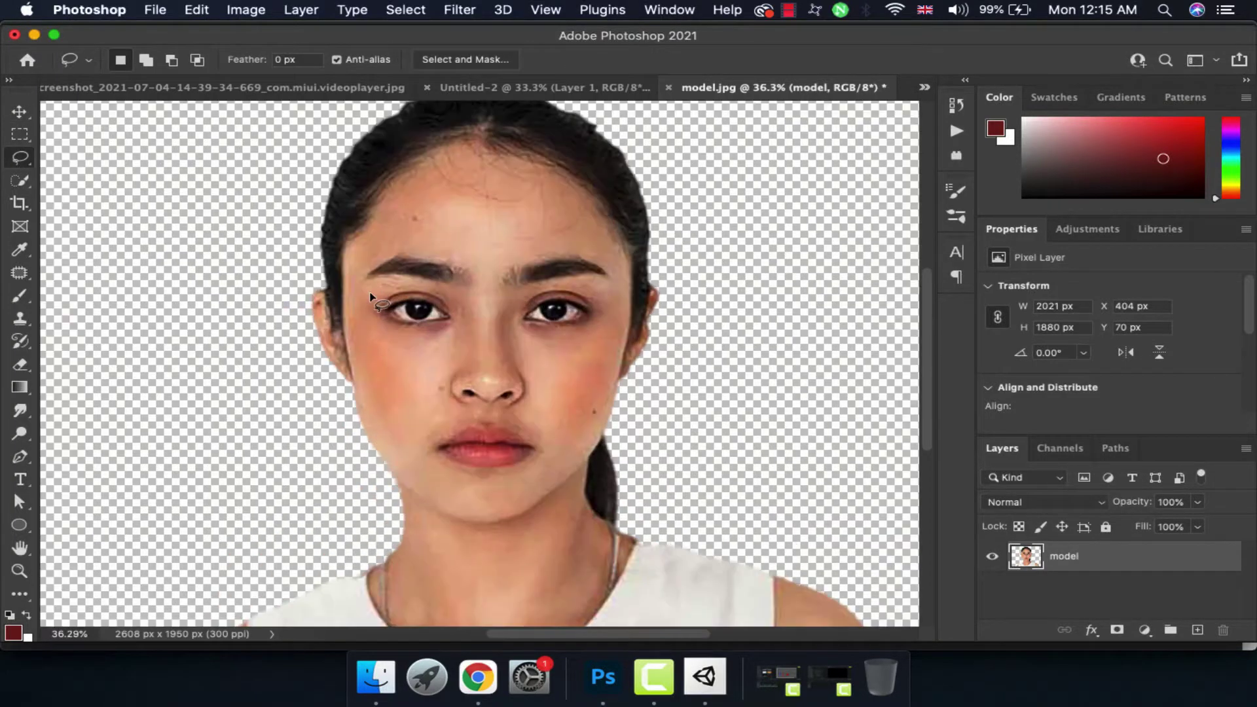
drag(372, 293, 398, 290)
right_click(395, 292)
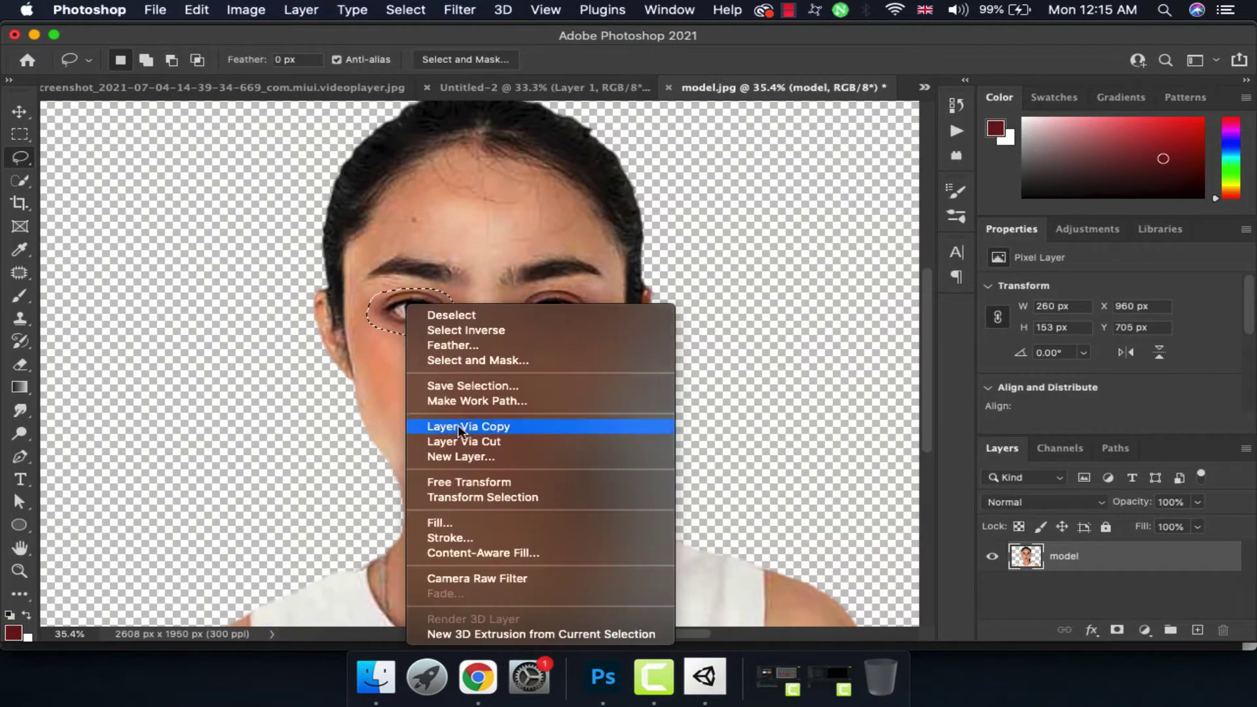
click(458, 426)
scroll(375, 336, down, 2)
key(v)
drag(454, 334, 459, 337)
key(Return)
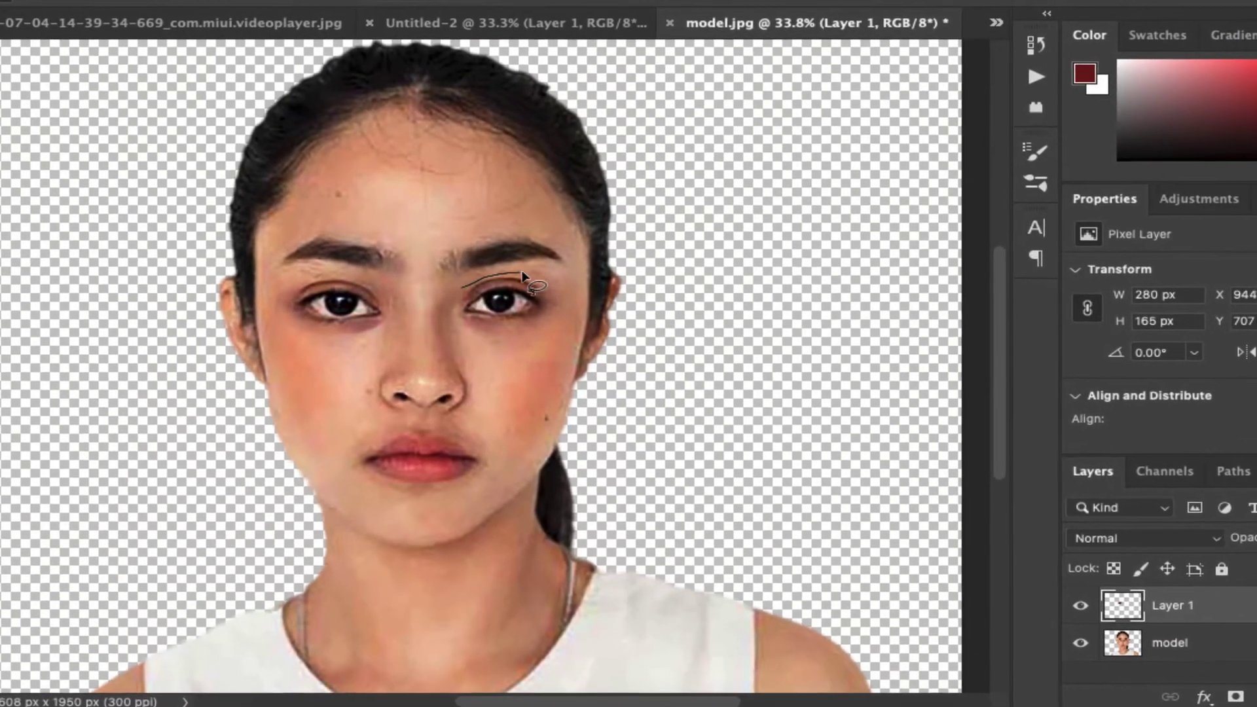
Copy the right-hand eye to Layer 2 and enlarge it slightly.
drag(497, 292, 472, 286)
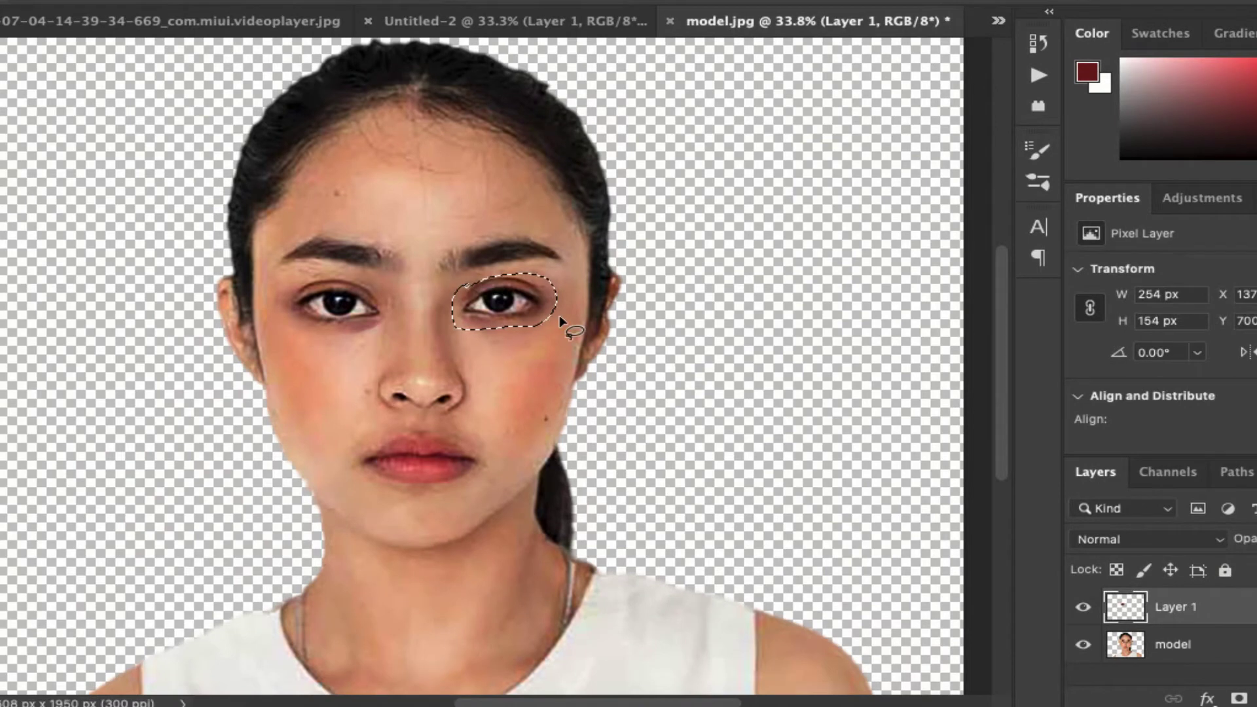
right_click(488, 288)
click(557, 444)
key(ctrl+t)
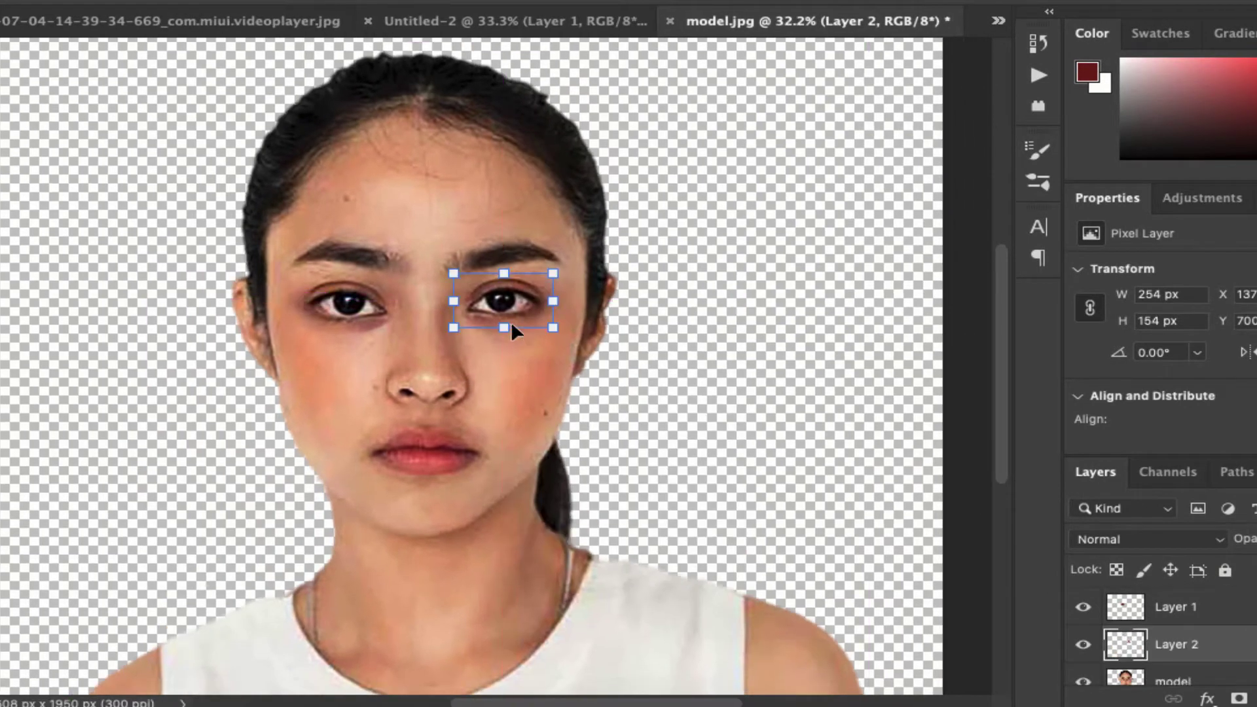
drag(565, 328, 575, 334)
key(Return)
Enlarge the left-hand eye on Layer 1 a bit more.
click(322, 313)
key(ctrl+t)
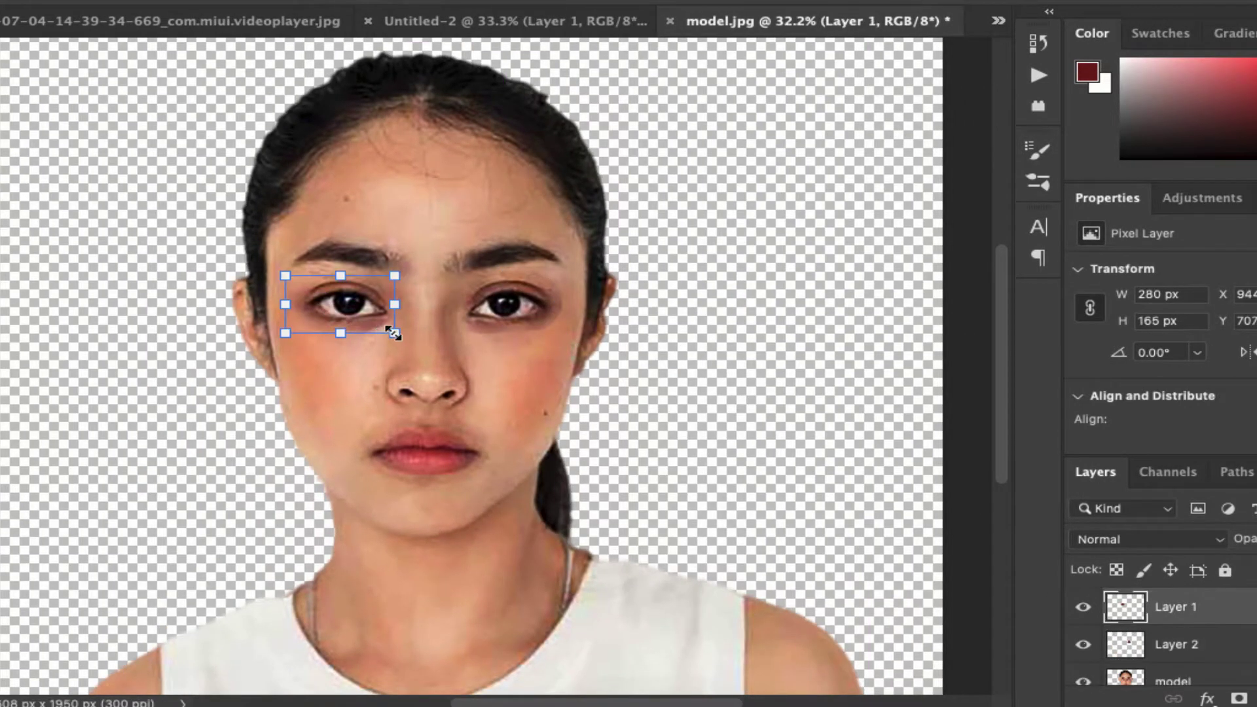
drag(393, 328, 395, 334)
key(Return)
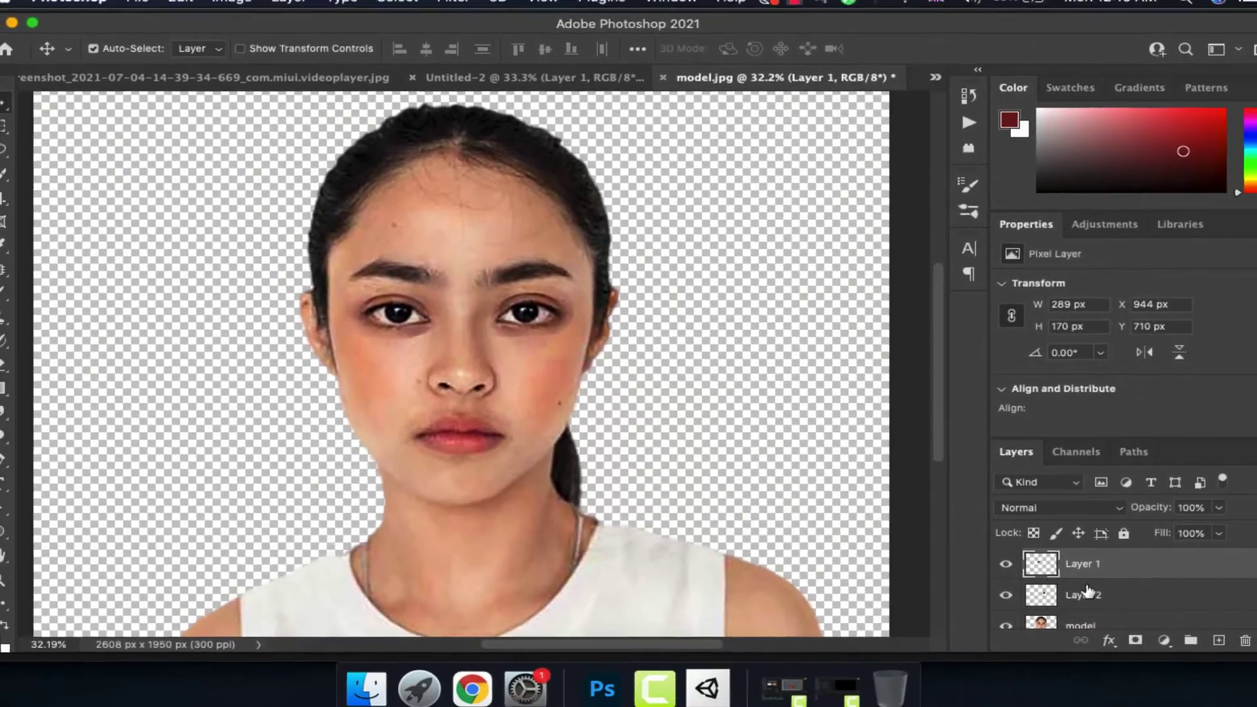
Add layer masks to Layers 1 and 2 and brush their edges to blend.
click(1194, 674)
key(b)
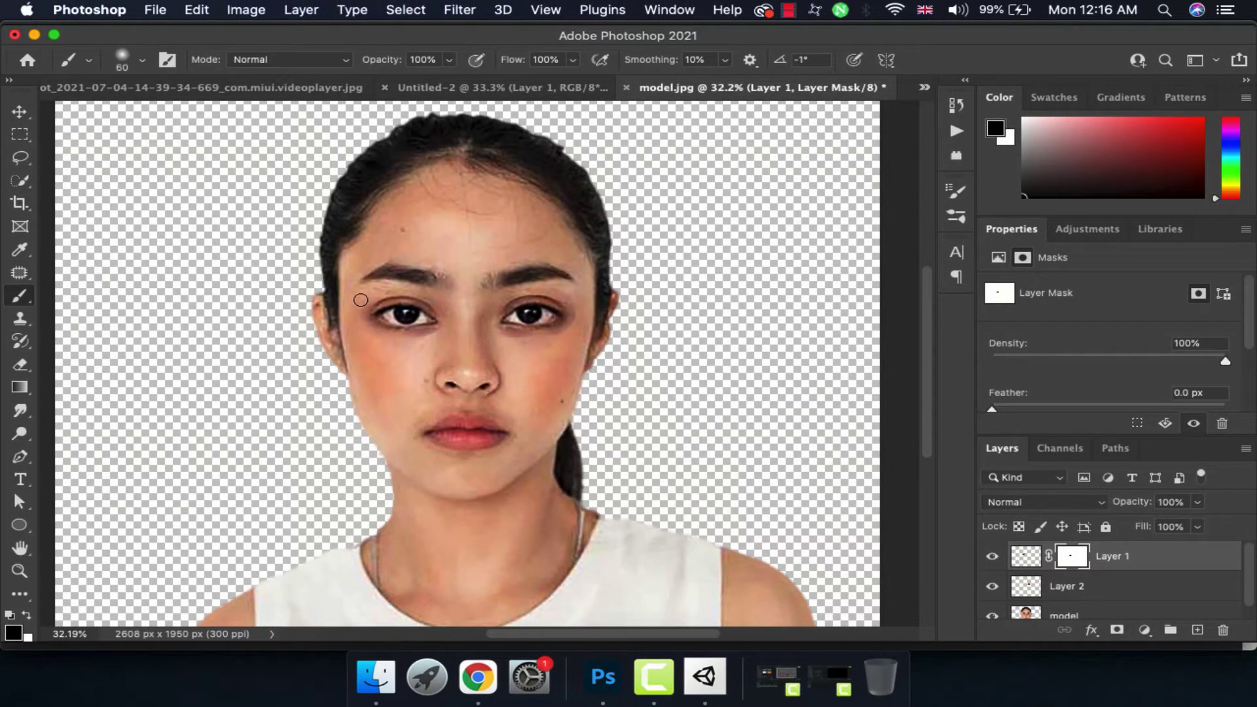
key(alt+bracketleft)
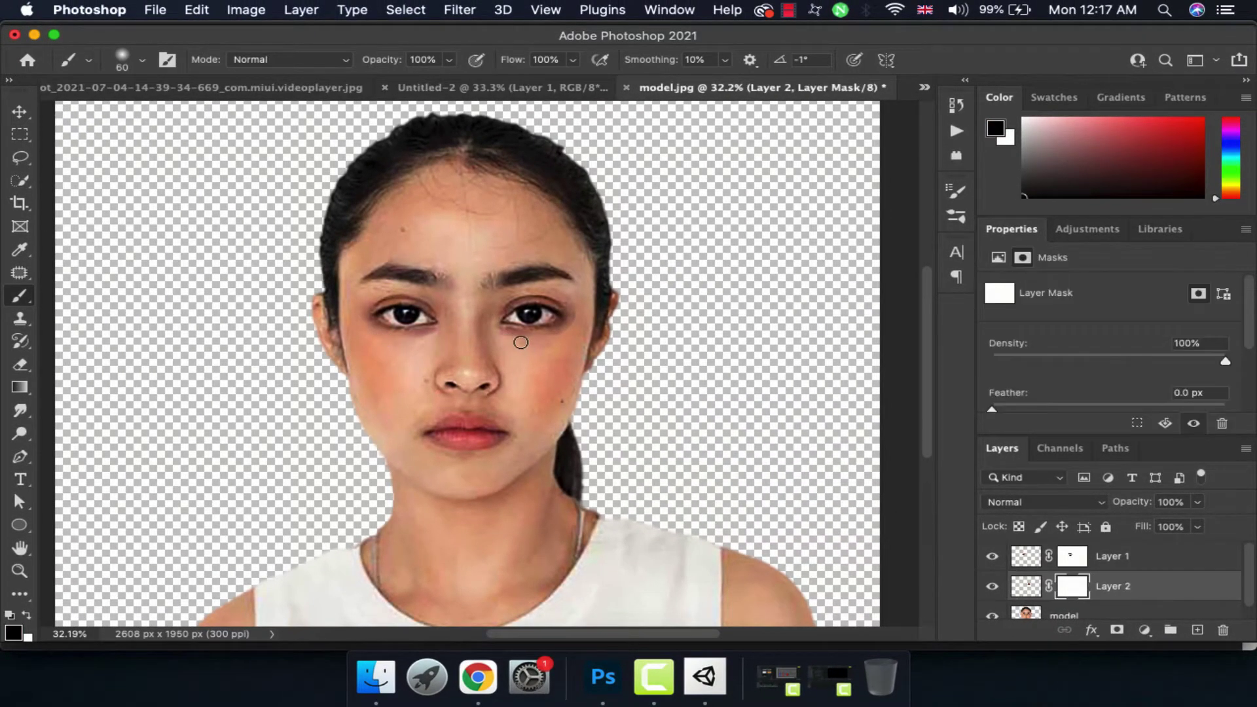
key(x)
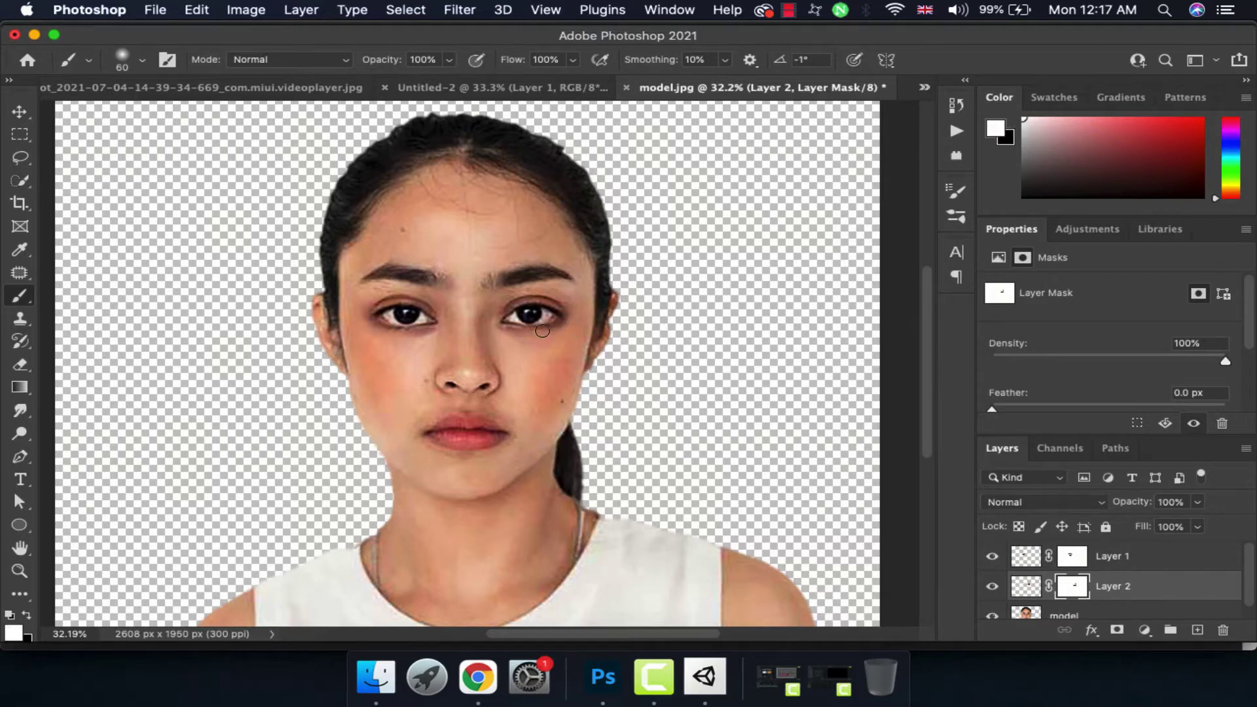
key(x)
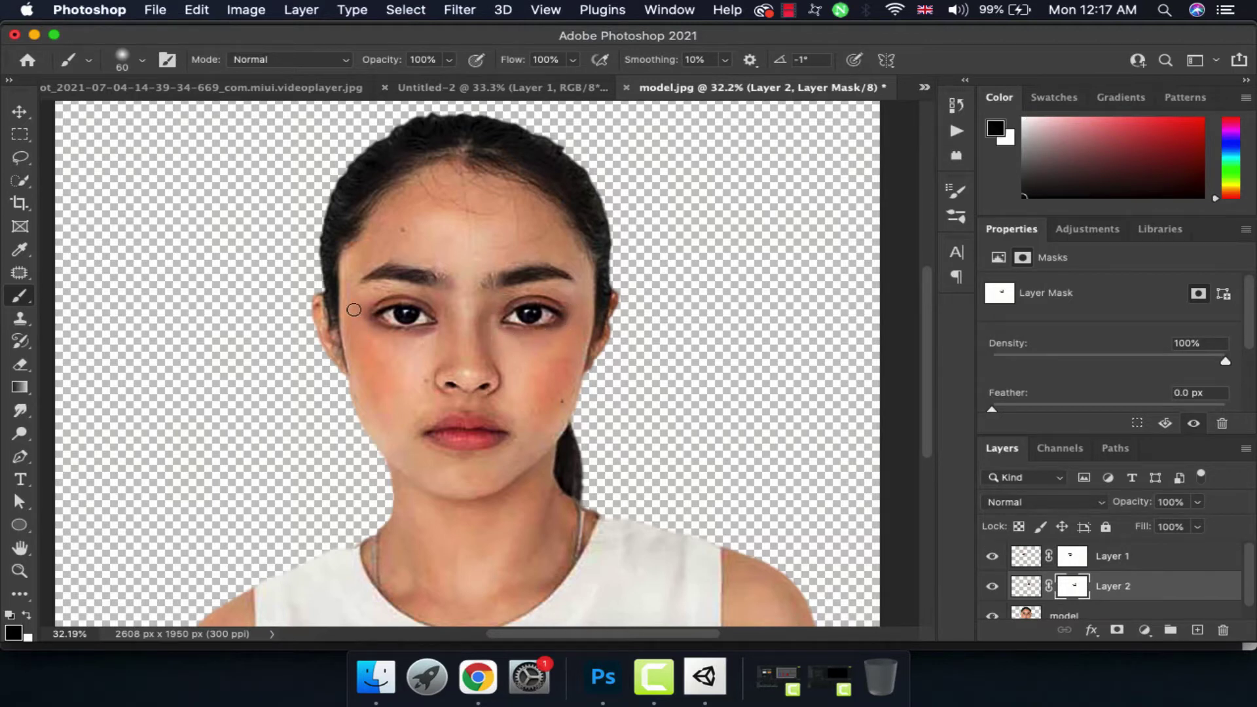
Recheck the left-eye transform, then target Layer 1's mask for black brush painting.
key(v)
click(415, 323)
key(ctrl+t)
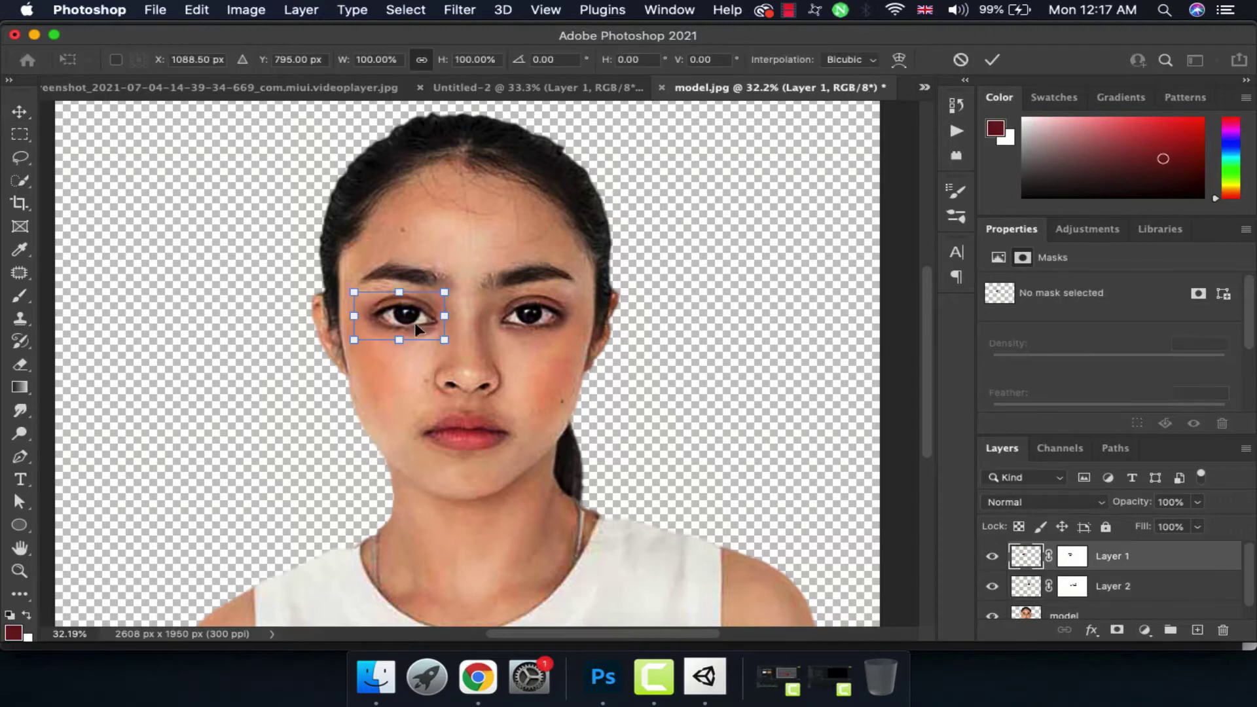
key(Return)
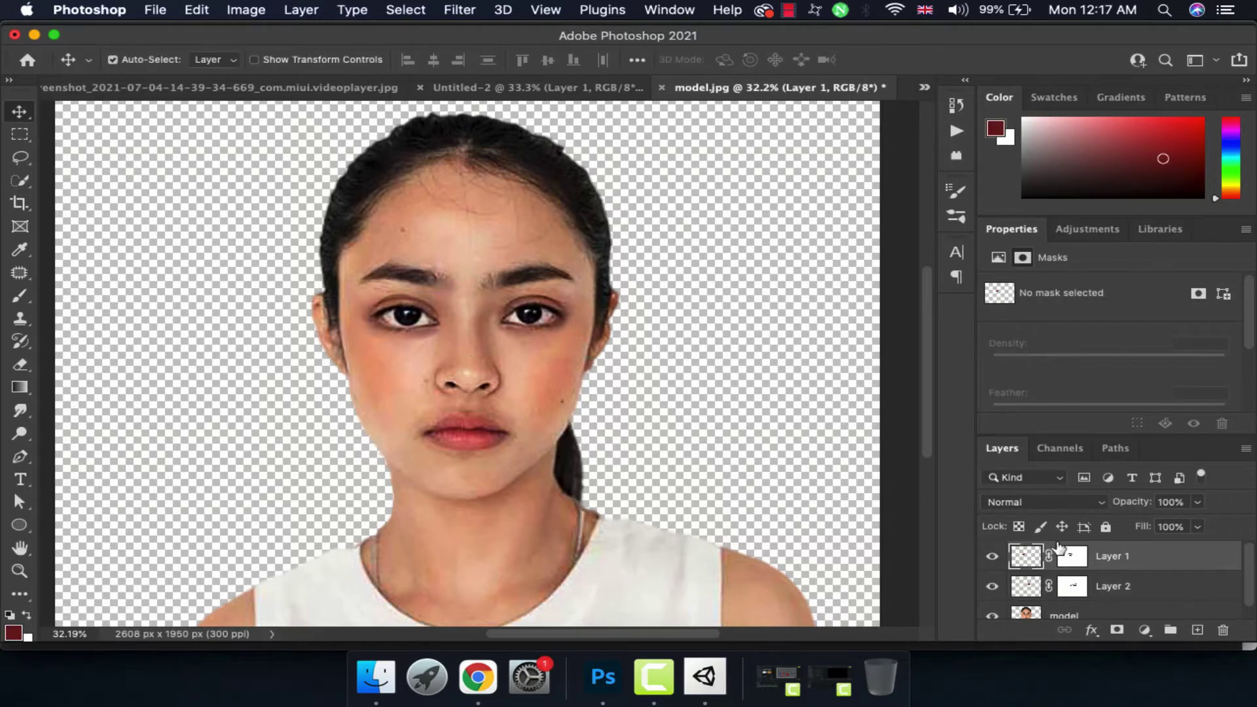
click(1072, 556)
key(d)
key(b)
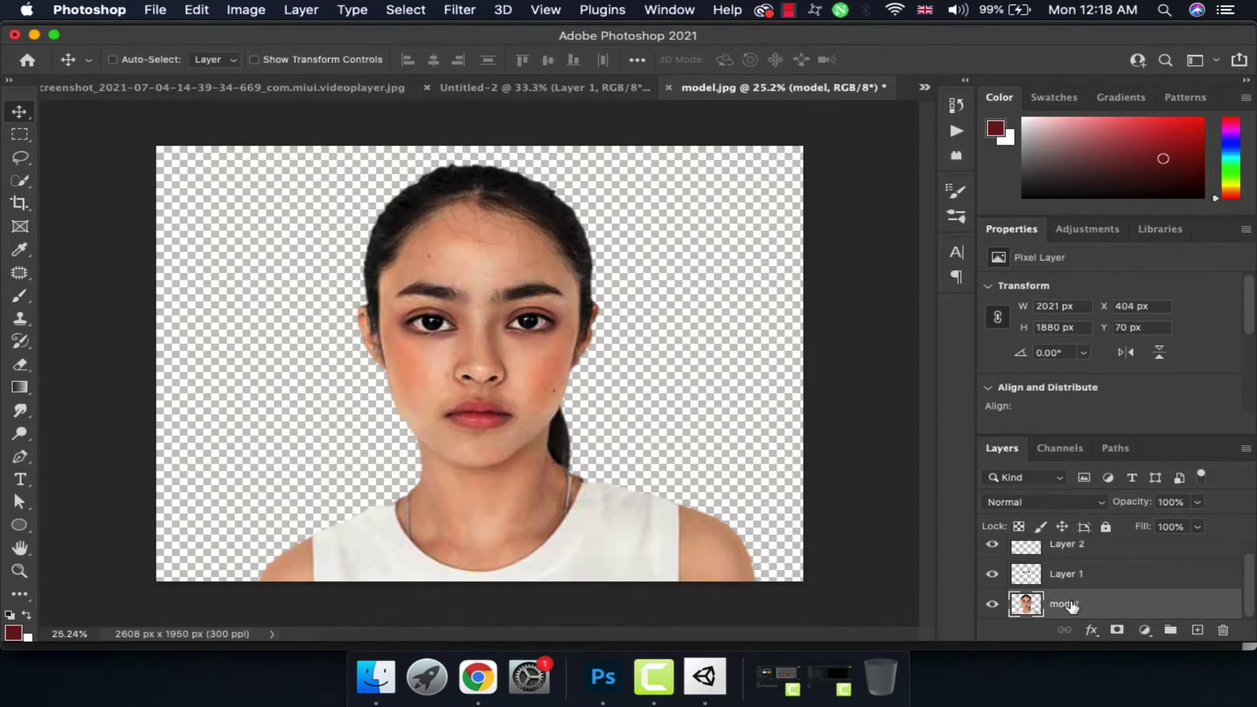
Merge the eye edits into one layer and add a colourised Hue/Saturation layer at hue 195, saturation 56.
key(ctrl+j)
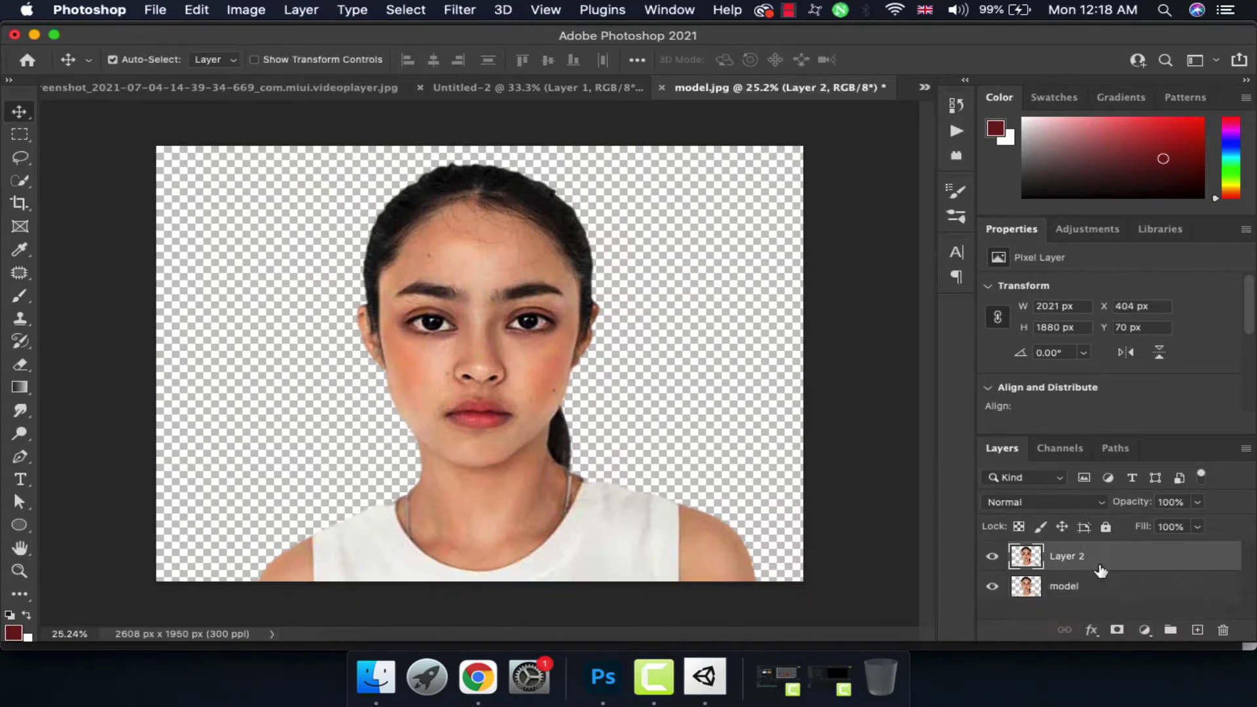
click(1145, 631)
click(1121, 435)
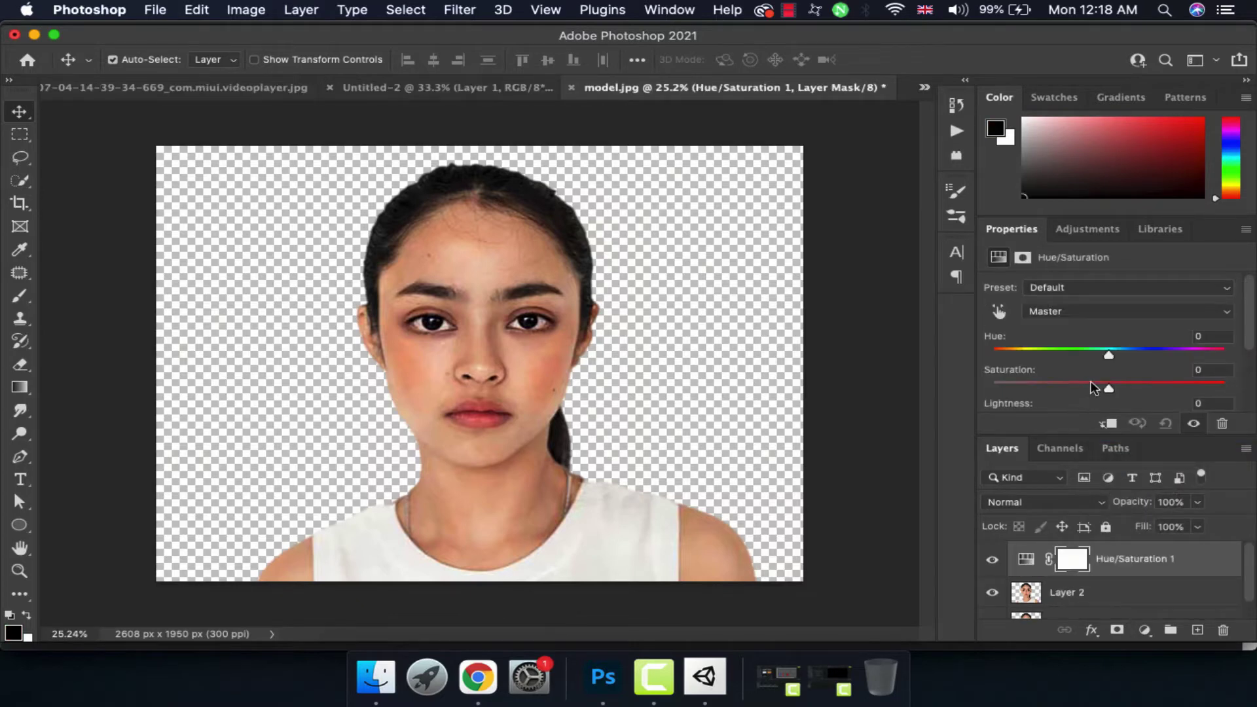
scroll(1117, 412, down, 2)
click(1091, 410)
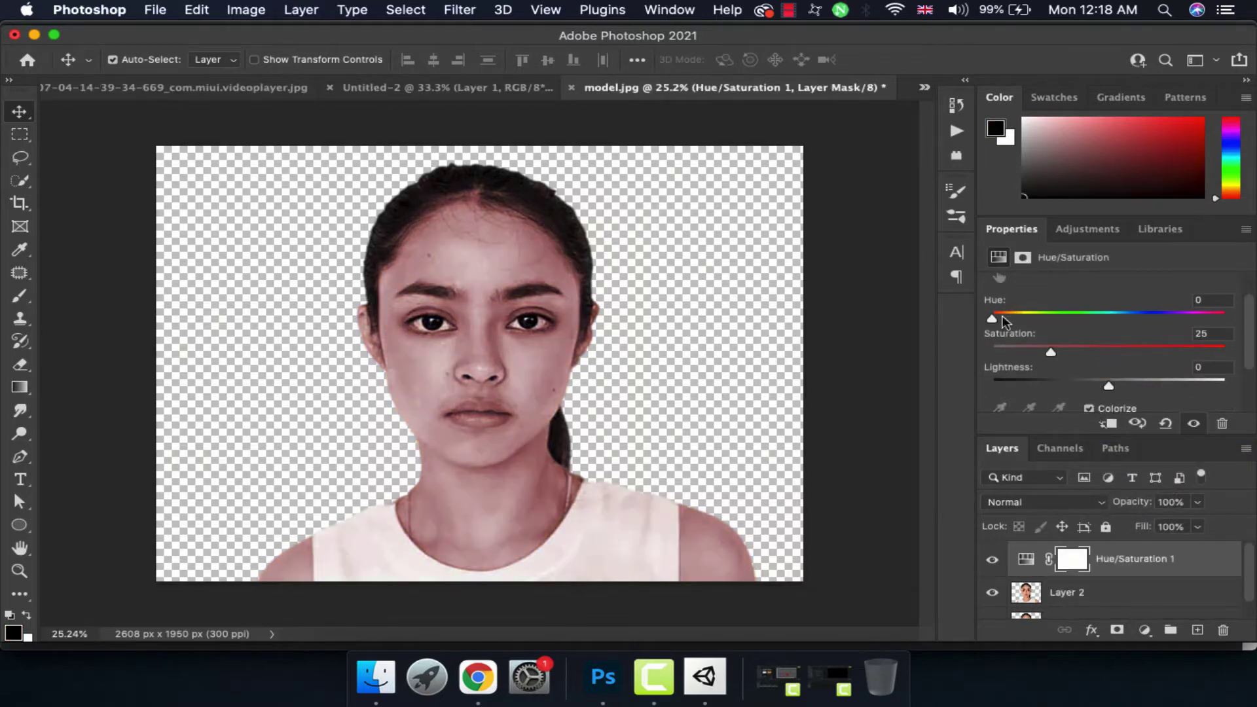
drag(996, 319, 1088, 322)
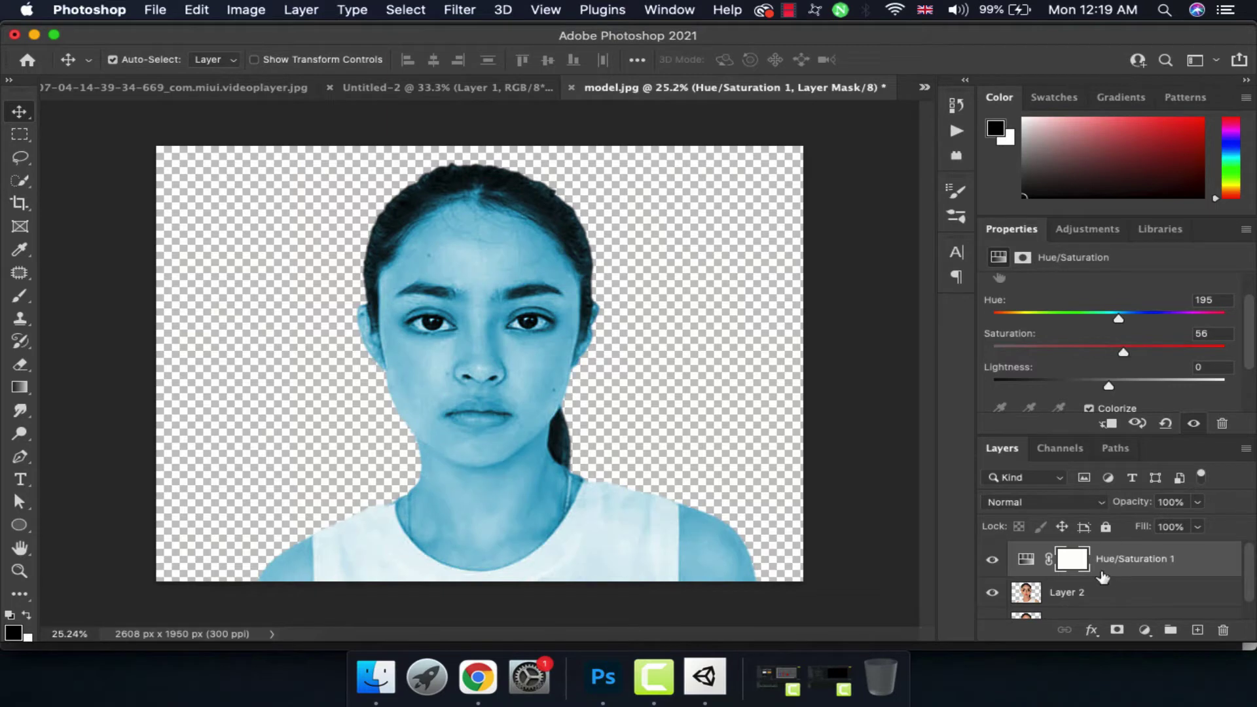
Paint black on the Hue/Saturation mask so the white shirt stays untinted.
key(b)
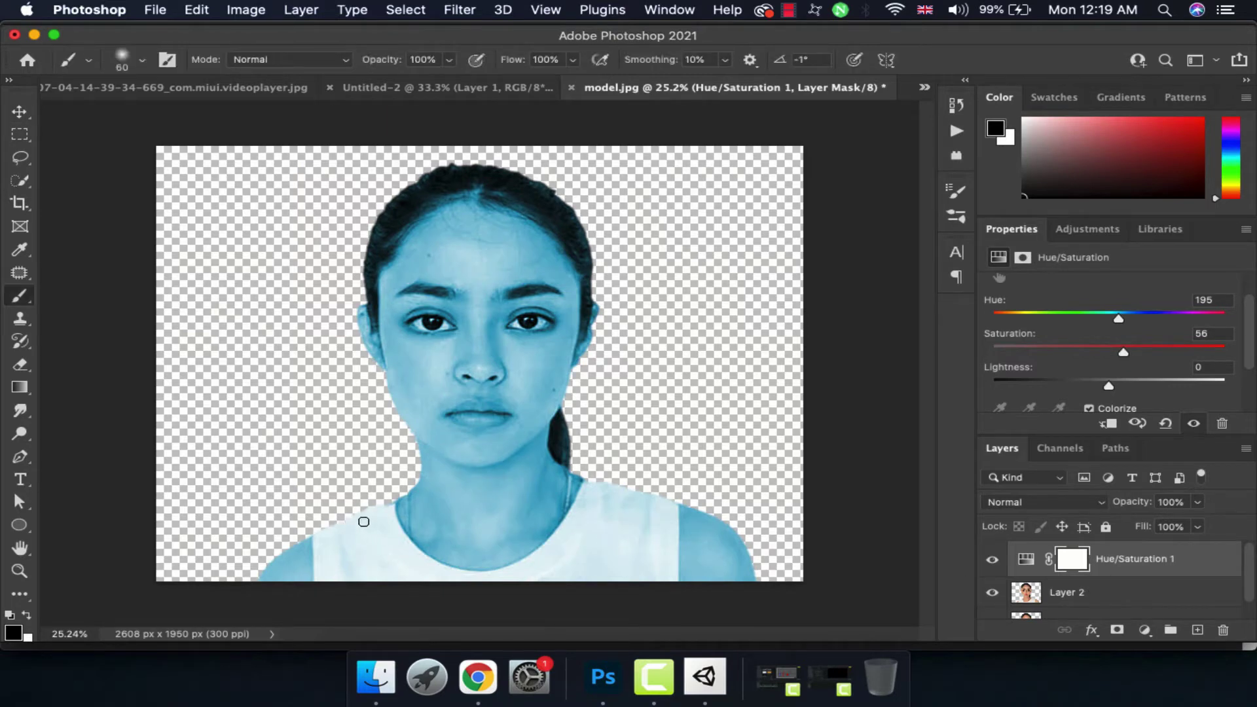
mouse_move(337, 547)
mouse_down()
mouse_move(366, 513)
mouse_move(444, 589)
mouse_move(562, 547)
mouse_move(643, 618)
mouse_up()
key(bracketleft)
key(bracketleft)
key(x)
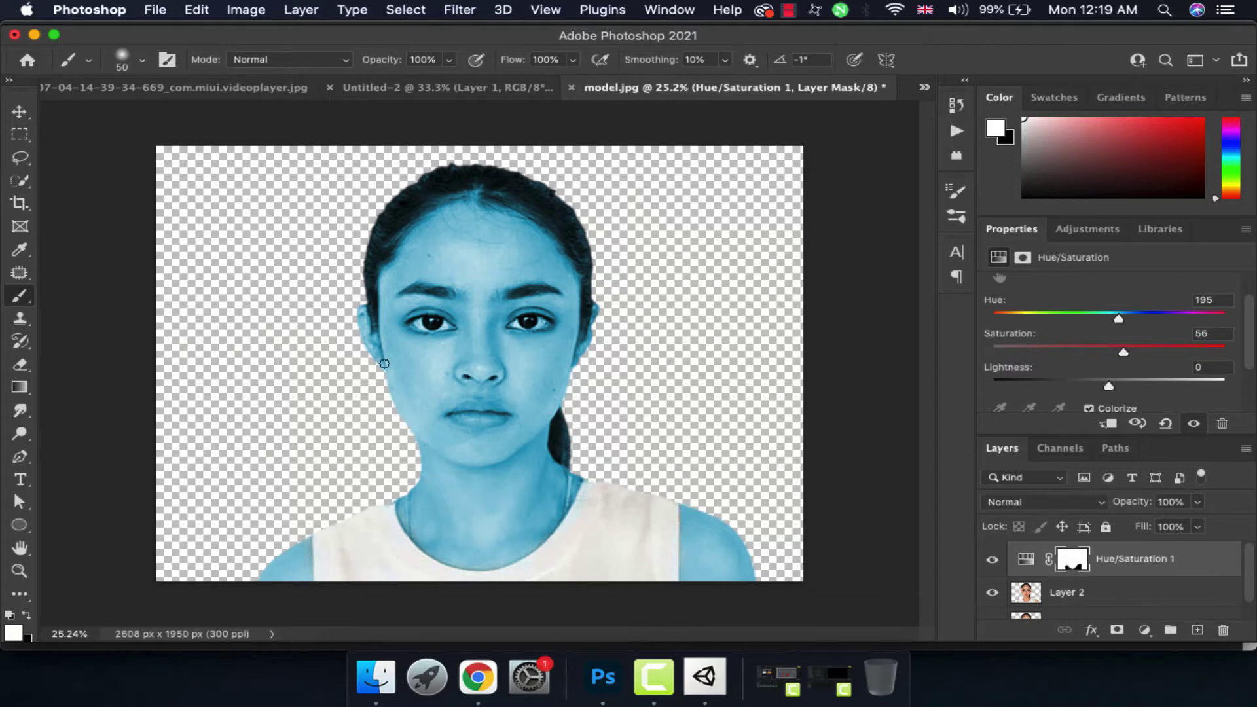
Clip the Hue/Saturation adjustment to Layer 2 and paint the irises out of its mask.
click(20, 115)
alt+click(1113, 573)
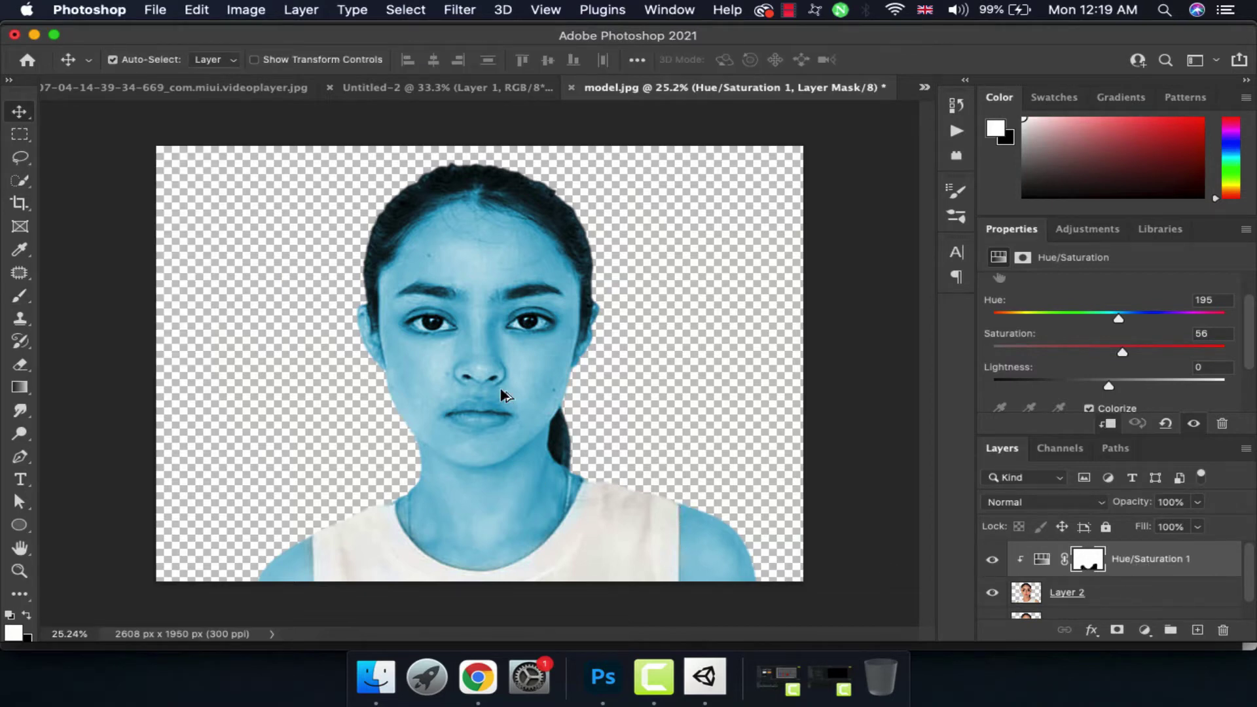
scroll(668, 438, down, 1)
key(b)
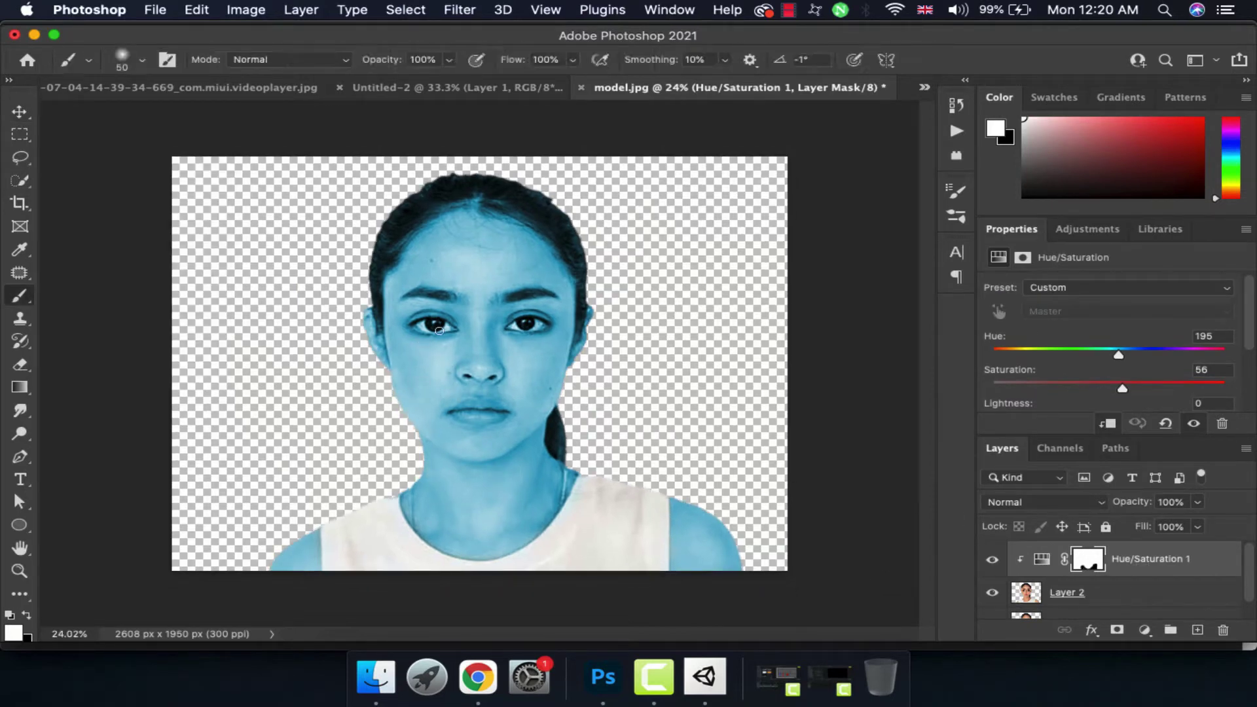
key(x)
scroll(438, 330, up, 1)
scroll(426, 326, up, 1)
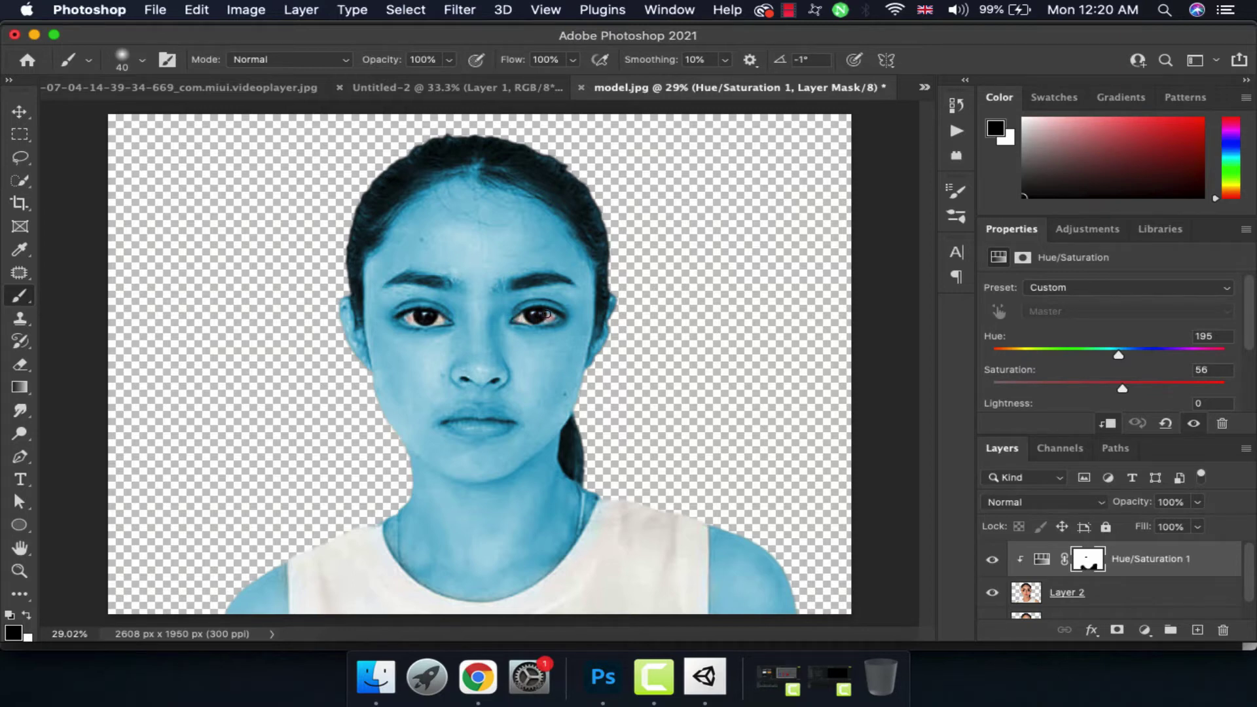
scroll(524, 340, down, 1)
scroll(517, 357, down, 1)
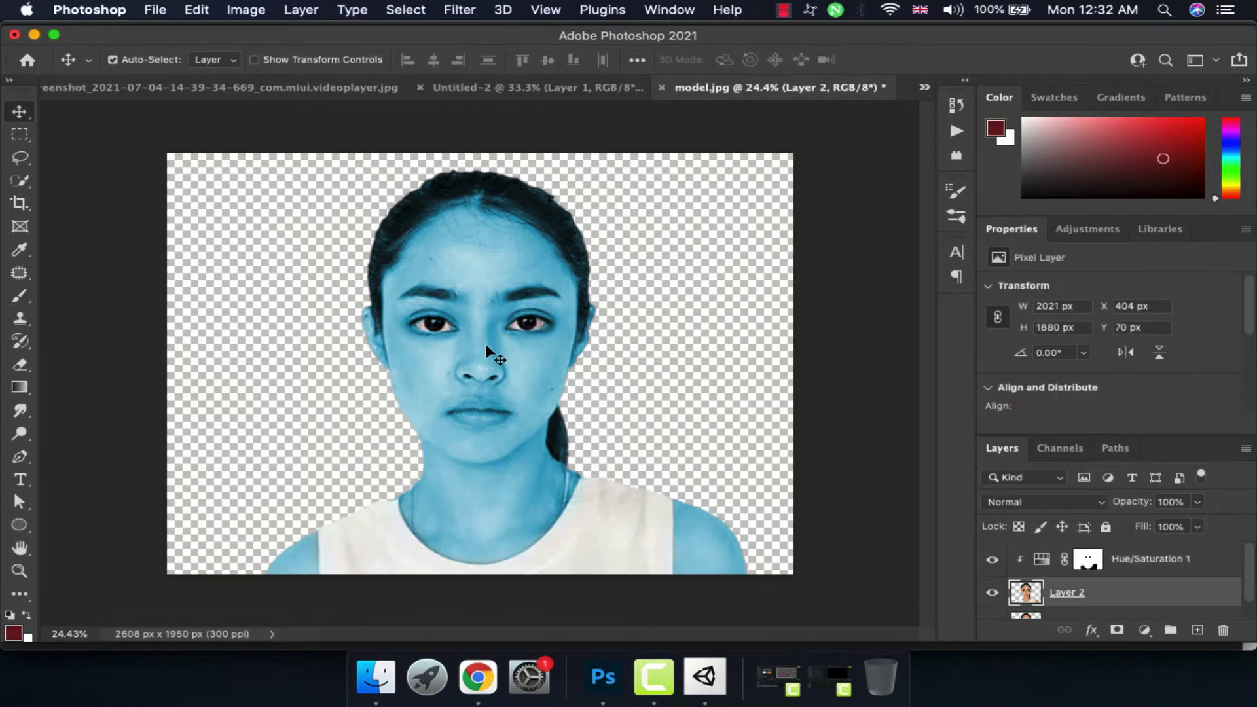
Add a Black & White adjustment with lowered Reds to darken the skin.
click(1146, 632)
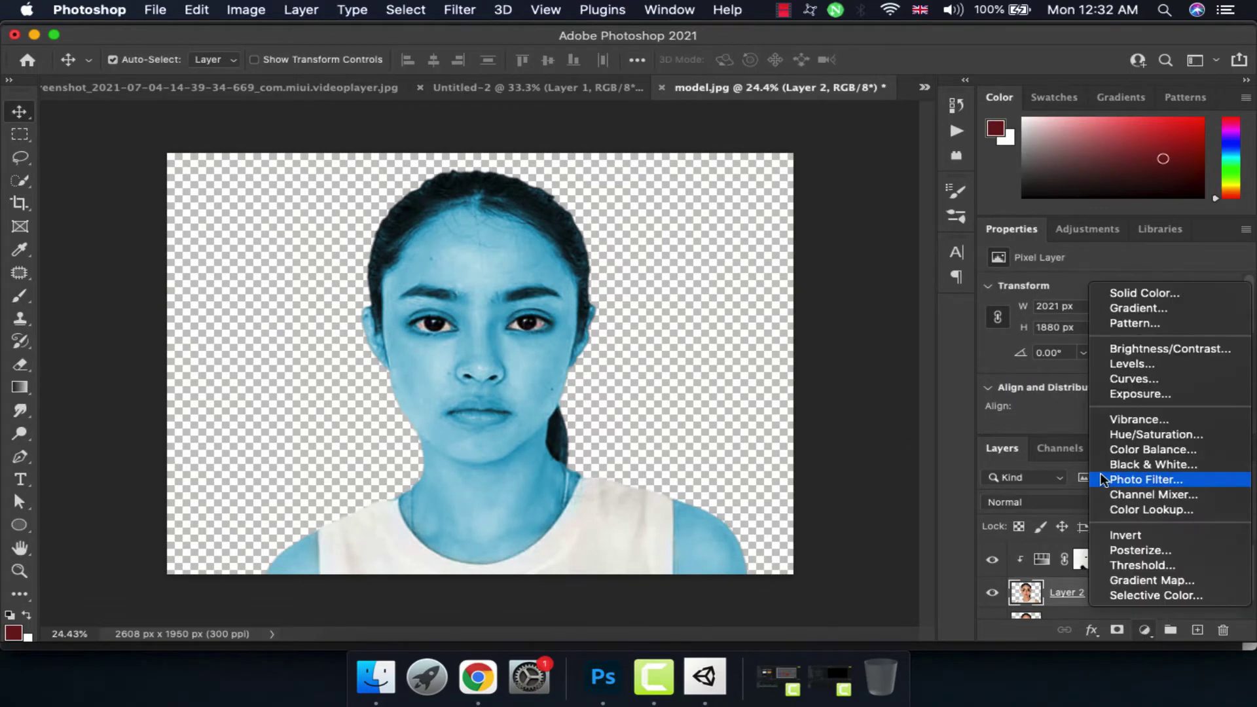
click(1108, 468)
mouse_move(1104, 353)
mouse_down()
mouse_move(1088, 353)
mouse_move(1115, 386)
mouse_up()
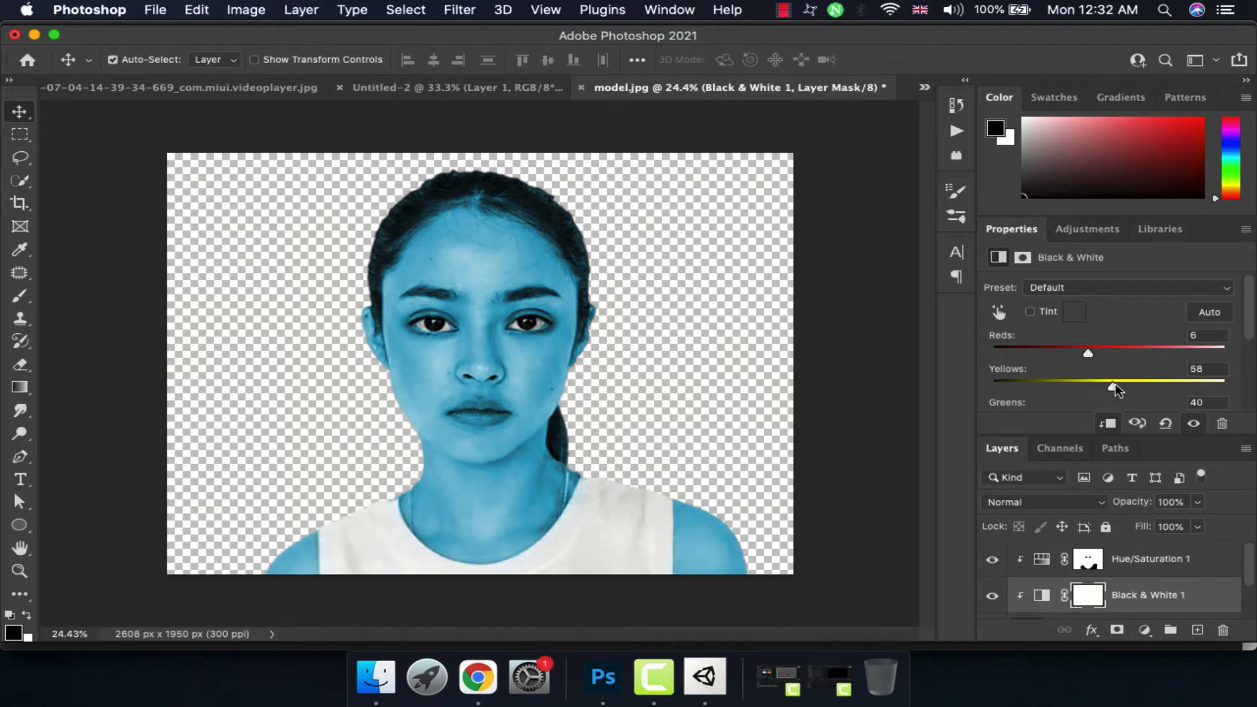
Paste the golden iris image as Layer 3 and shrink it onto the left eye.
click(1145, 560)
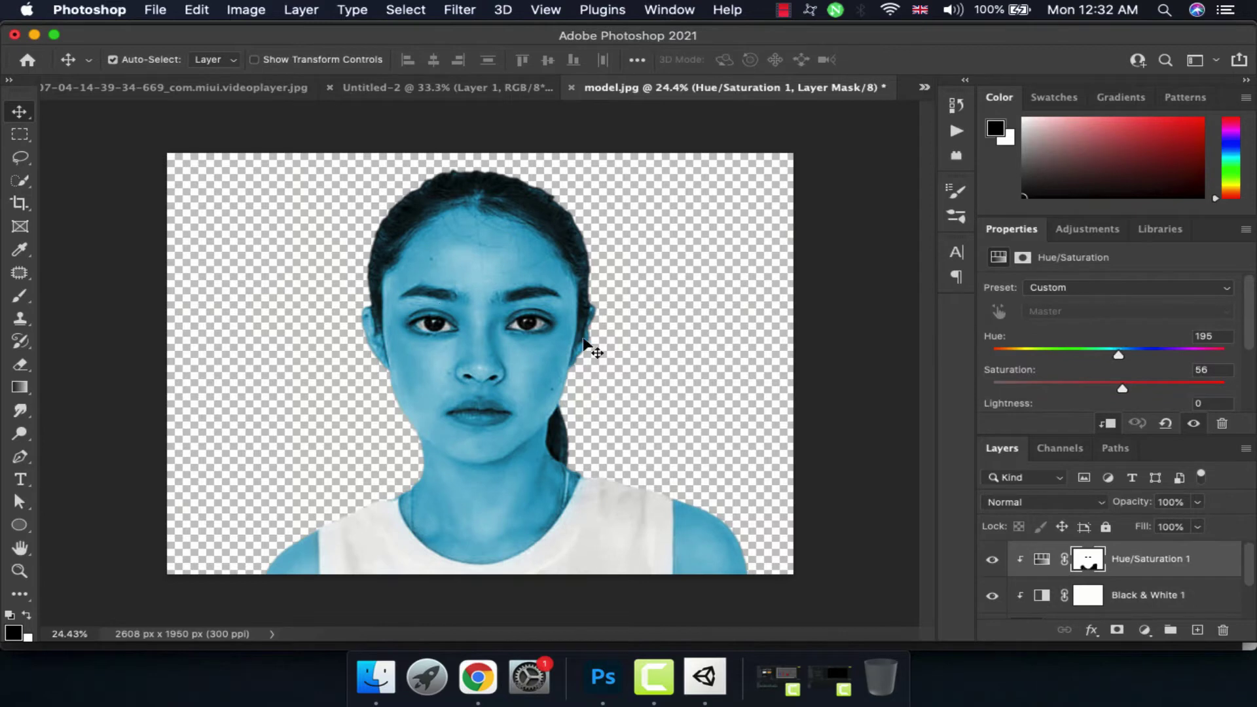
key(super+v)
key(super+t)
mouse_move(623, 519)
mouse_down()
mouse_move(373, 269)
mouse_move(442, 332)
mouse_up()
key(Return)
Fit the first iris to the left eye and give Layer 3 a blending mask.
key(super+t)
key(Return)
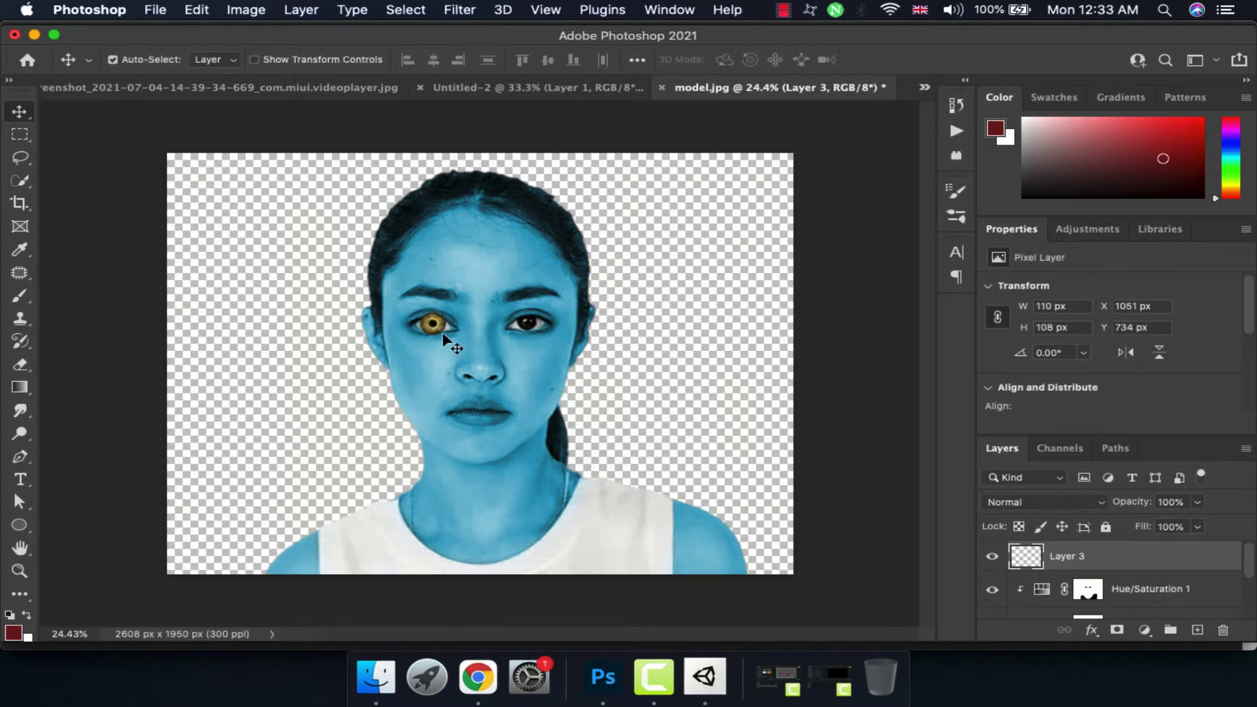
scroll(442, 332, up, 2)
click(1118, 630)
key(b)
key(d)
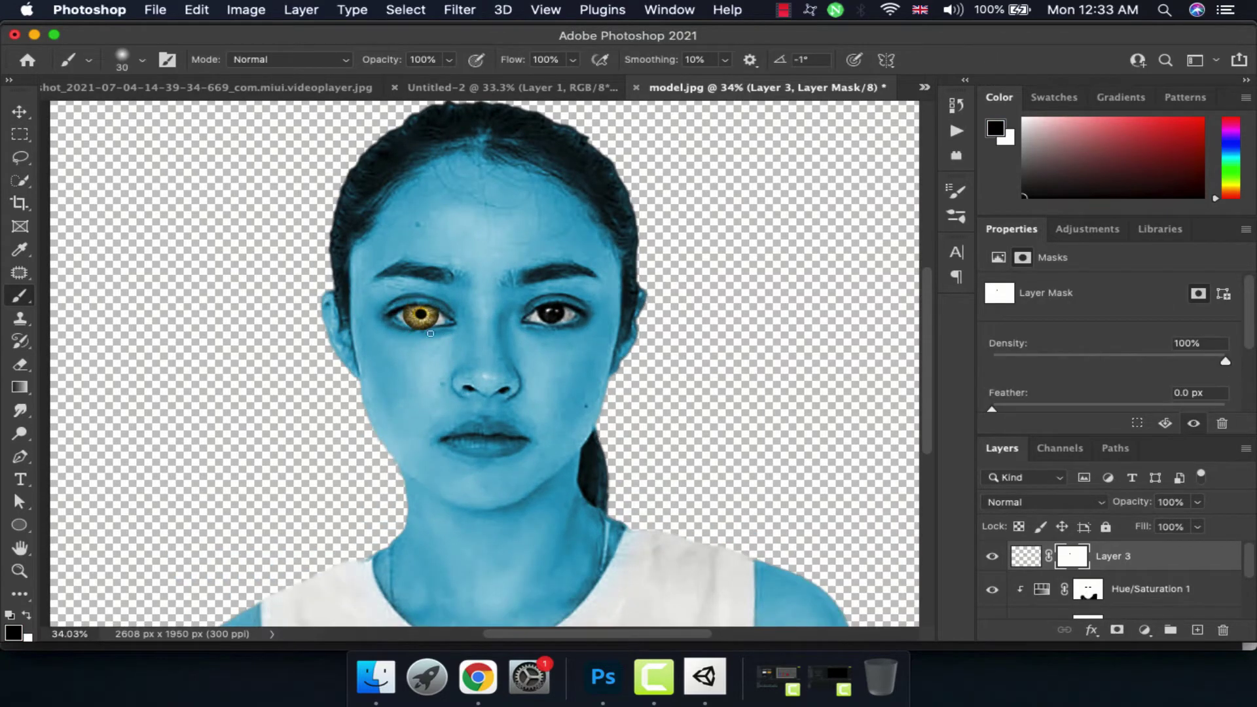
click(19, 111)
key(super+2)
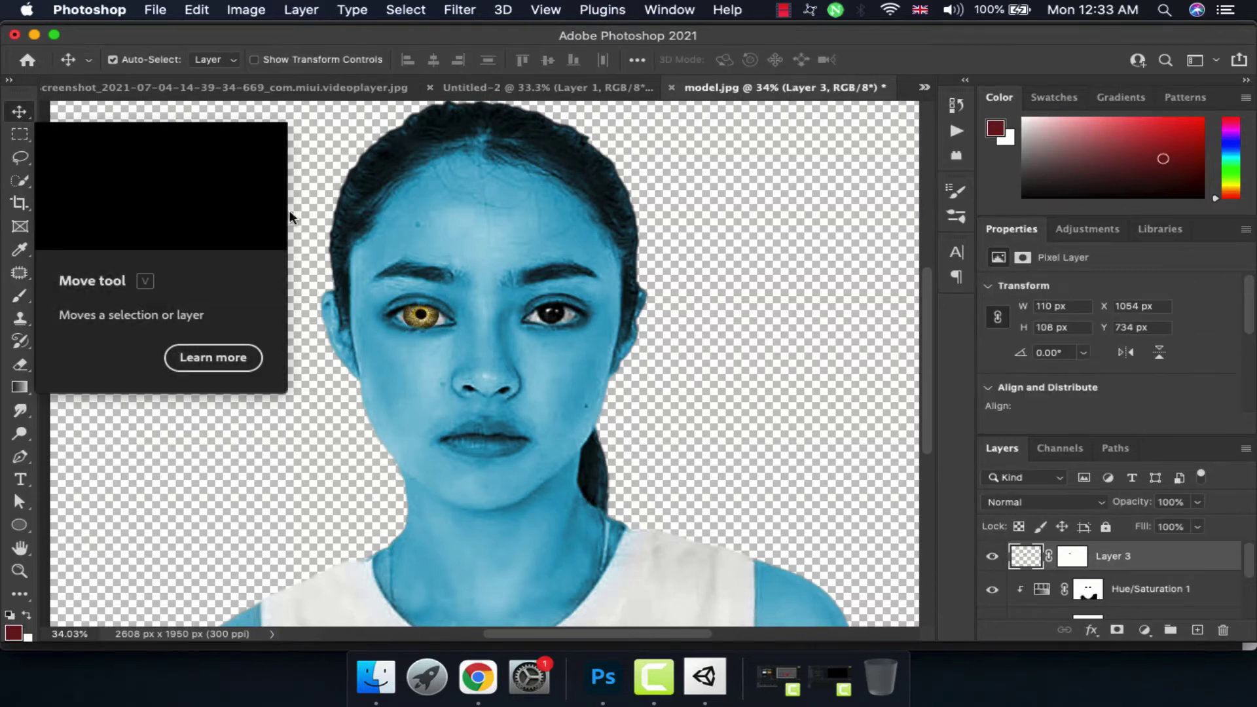
key(super+t)
key(Return)
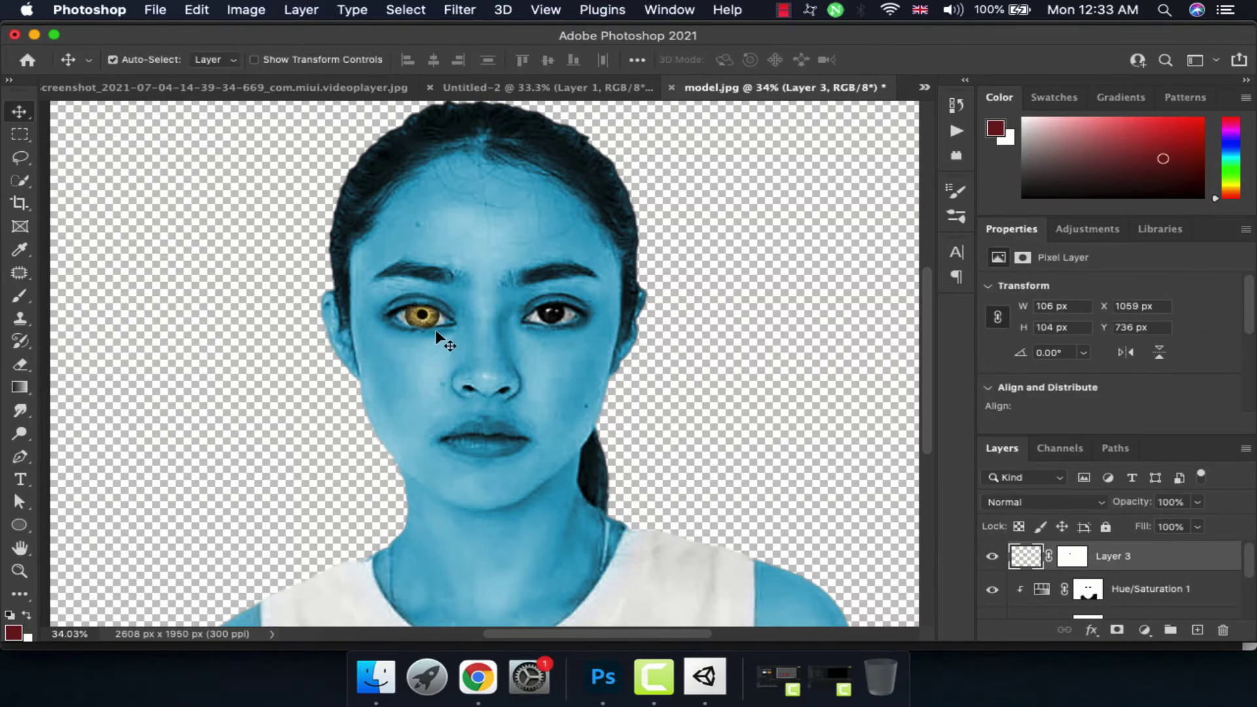
Paste a second iris as Layer 4 and size it onto the right-hand eye.
key(super+v)
key(super+t)
mouse_move(685, 542)
mouse_down()
mouse_move(331, 226)
mouse_move(579, 329)
mouse_move(567, 320)
mouse_up()
key(Return)
key(super+t)
key(Return)
key(super+t)
key(Return)
key(super+t)
key(Return)
key(super+t)
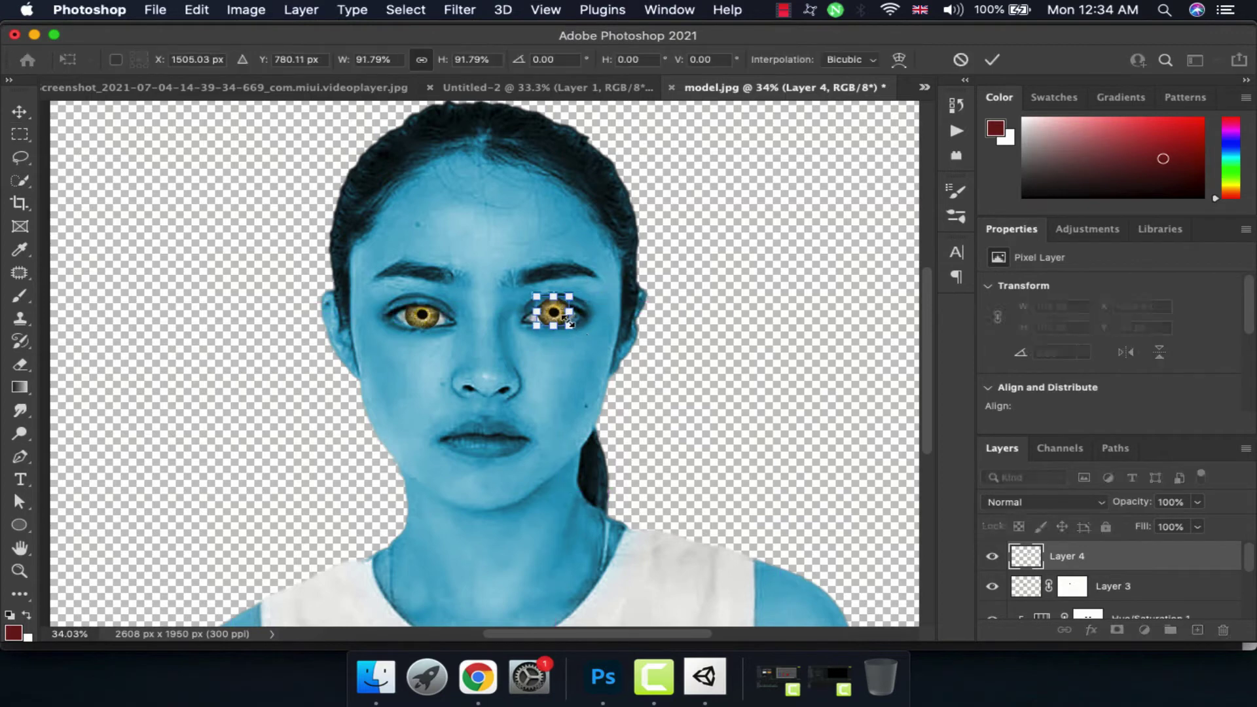
key(Return)
Add a layer mask to Layer 4 and brush black to blend the second iris.
click(1116, 630)
key(b)
key(d)
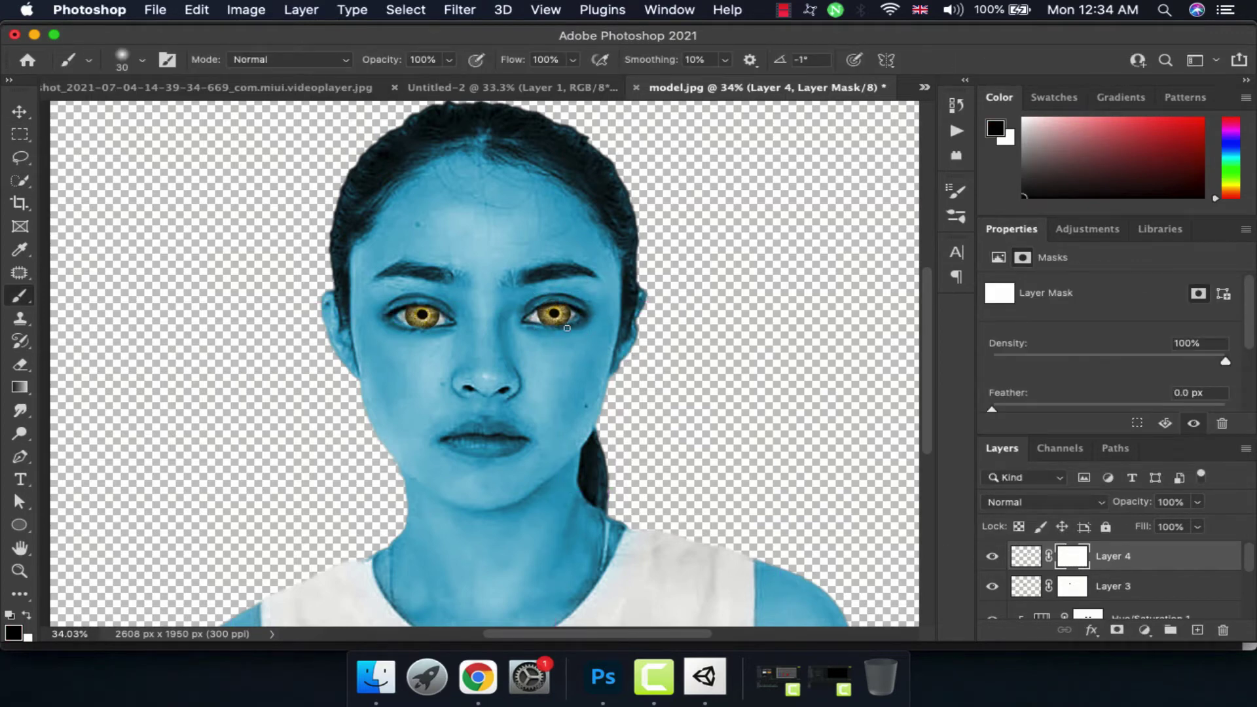
key(v)
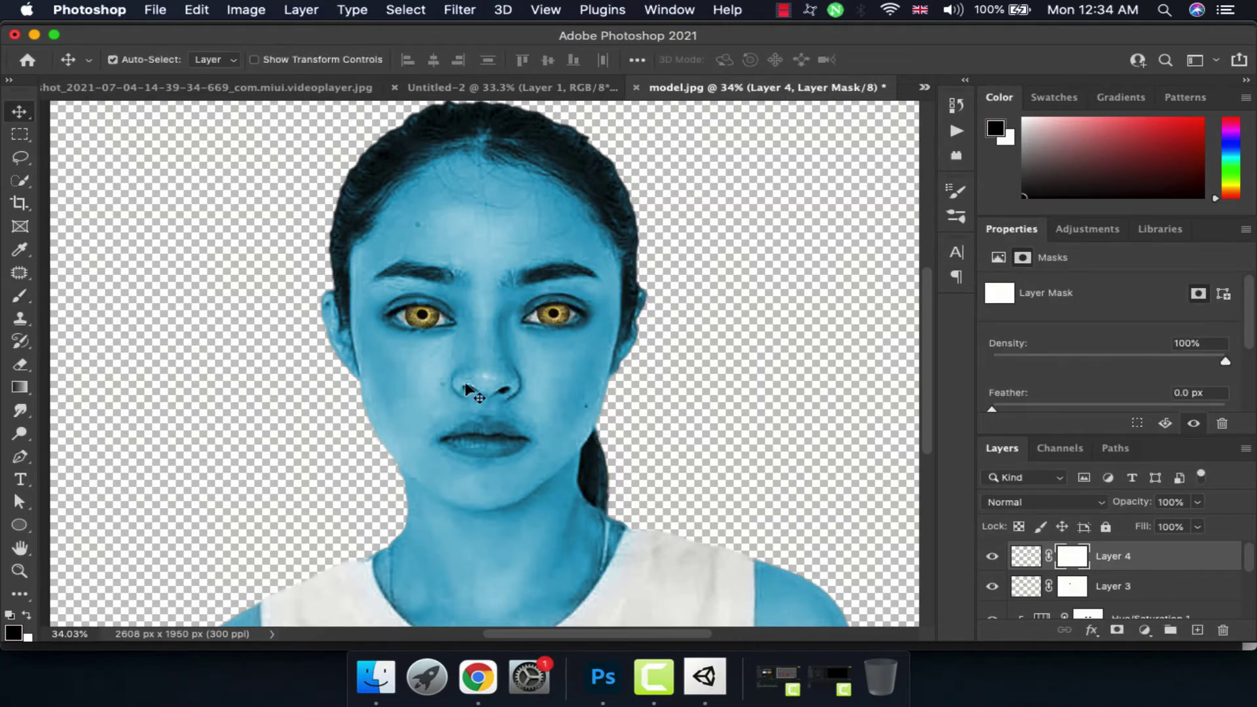
key(b)
Return to Layer 3's mask and brush it to blend the first iris.
key(v)
click(463, 342)
key(b)
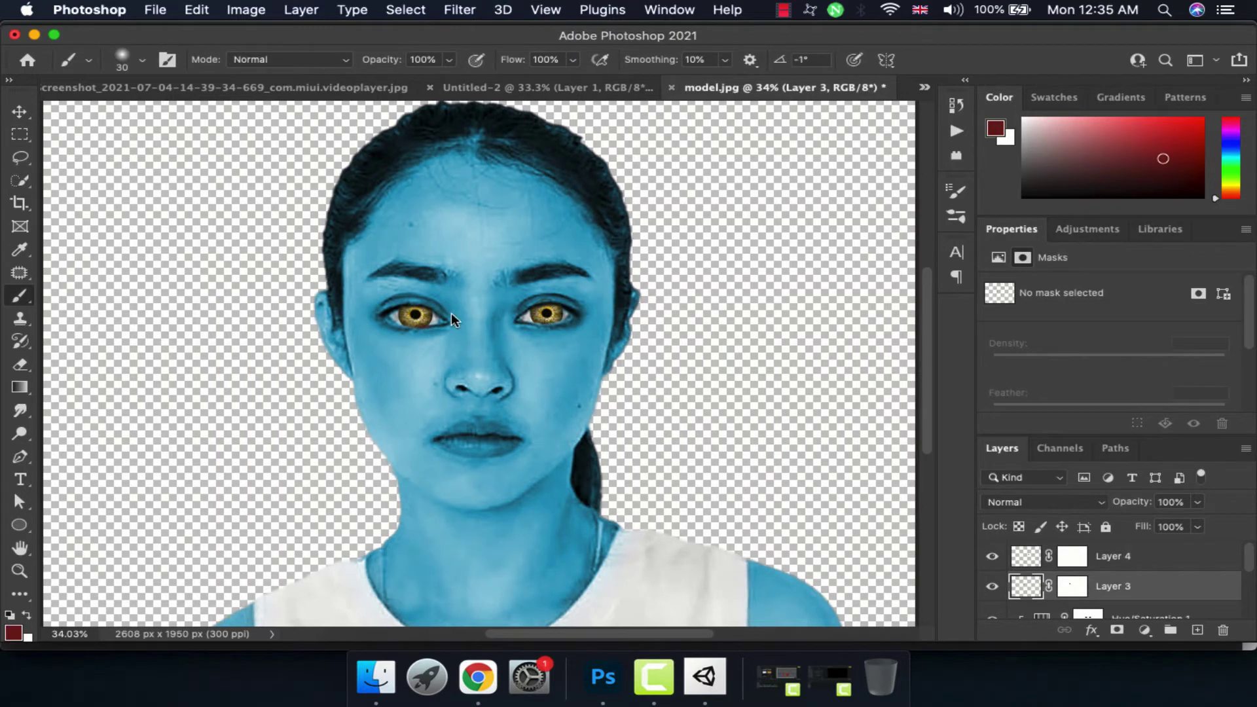
click(1066, 593)
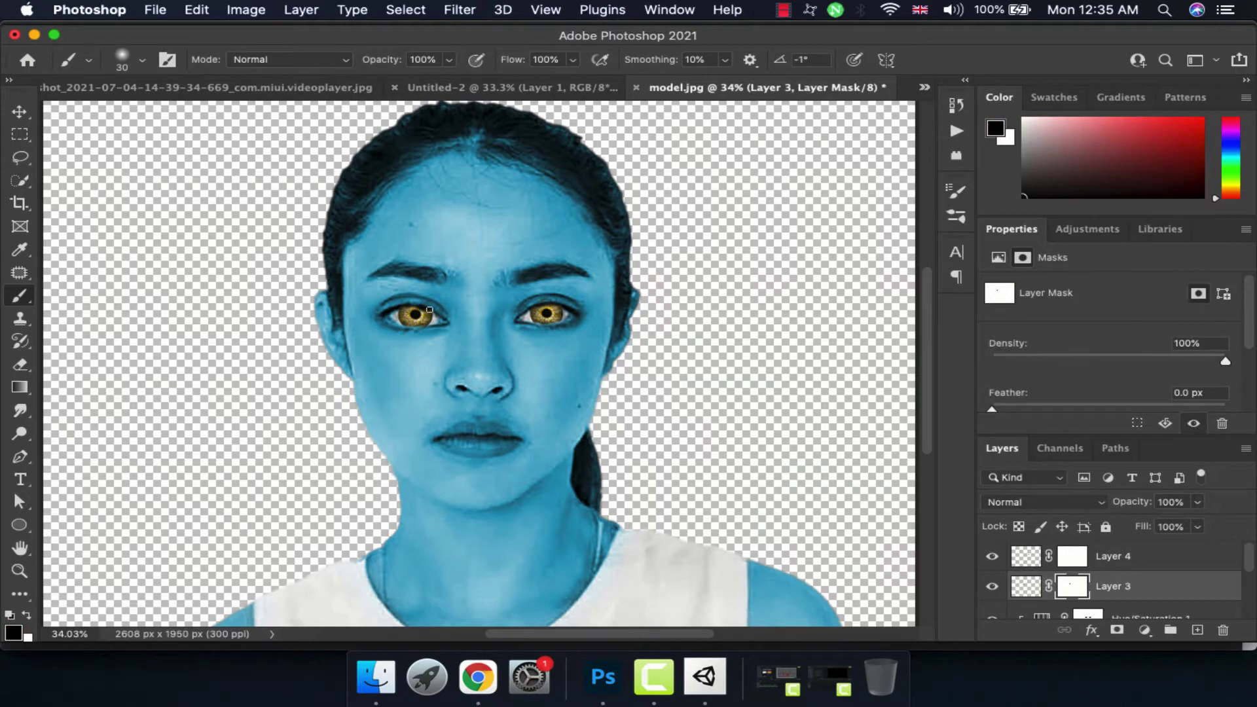
scroll(496, 341, down, 1)
scroll(538, 362, down, 3)
scroll(538, 362, down, 1)
click(19, 111)
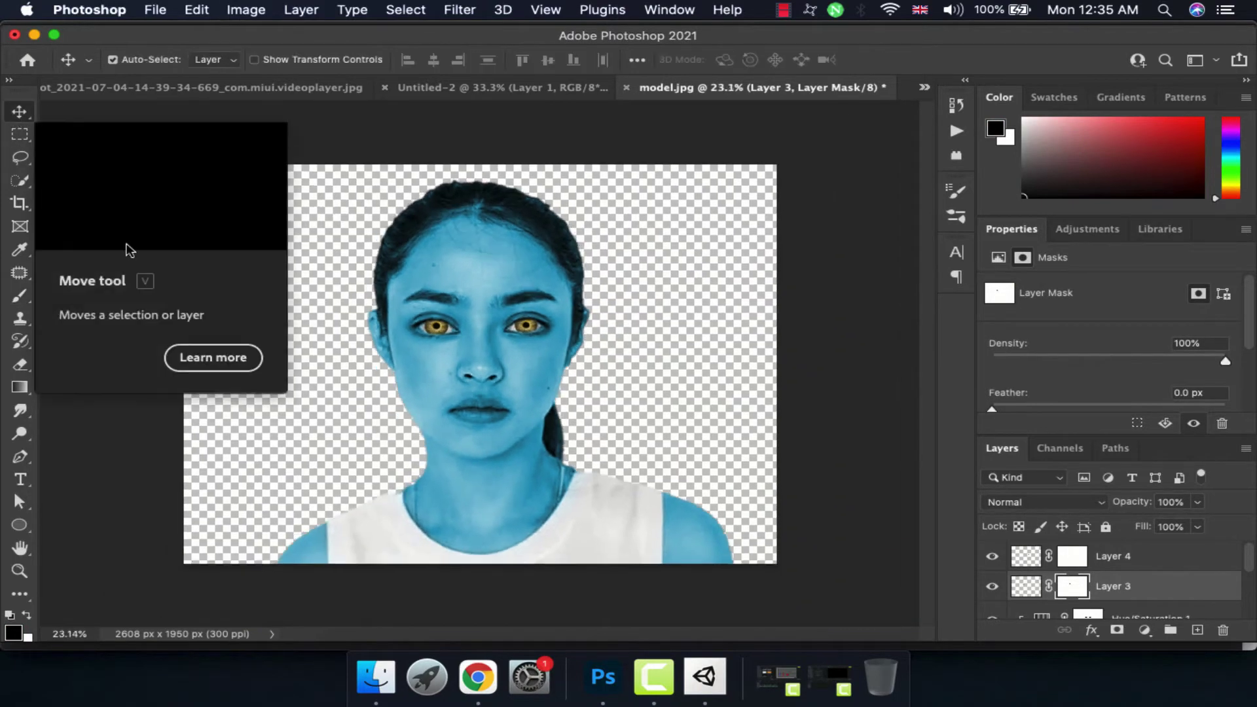
Place PngItem_1228197.png onto the portrait and position it right and down.
click(376, 675)
drag(1081, 463, 470, 386)
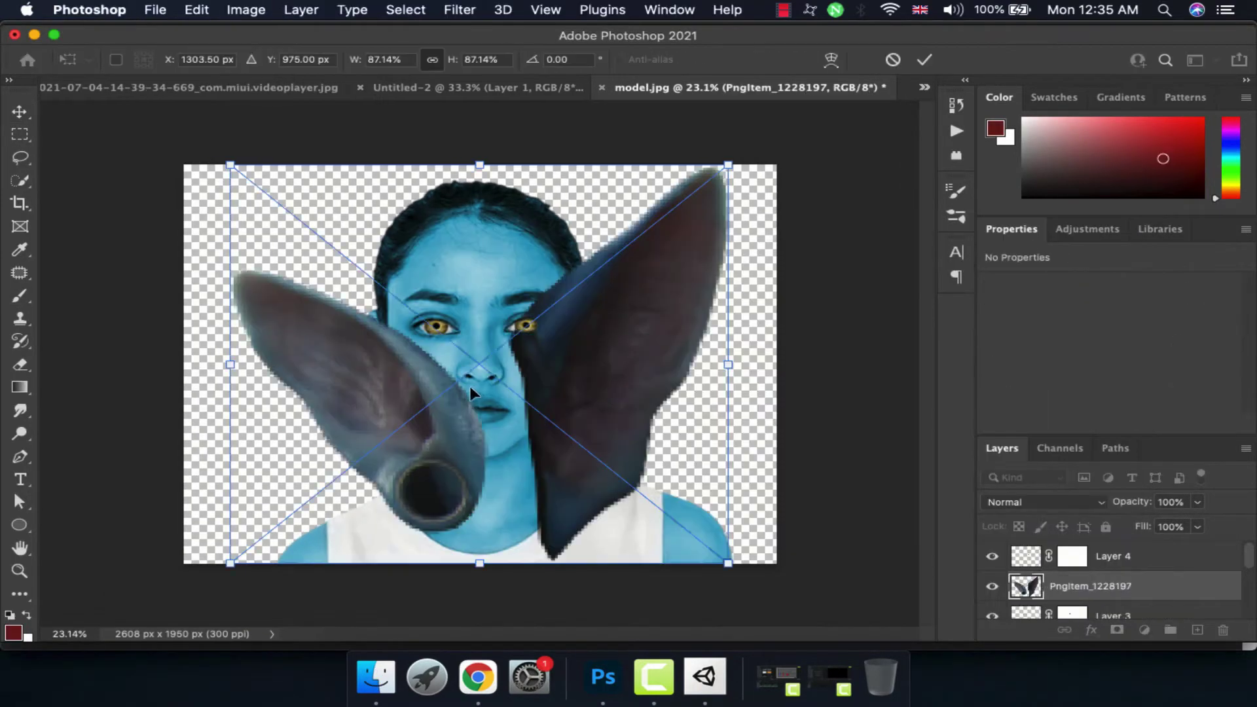
key(Return)
drag(648, 458, 673, 474)
Rasterize the ear layer and delete the unwanted left ear from it.
key(ctrl+bracketright)
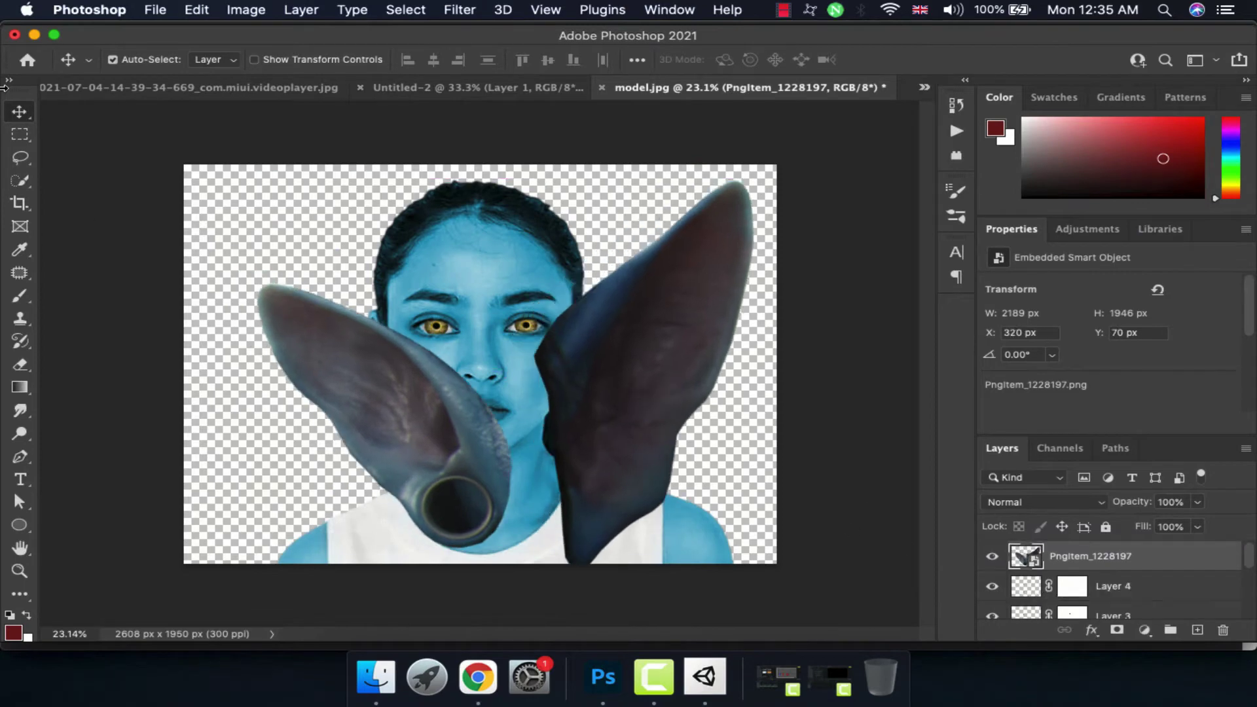
key(m)
drag(245, 248, 524, 559)
right_click(1097, 556)
click(962, 570)
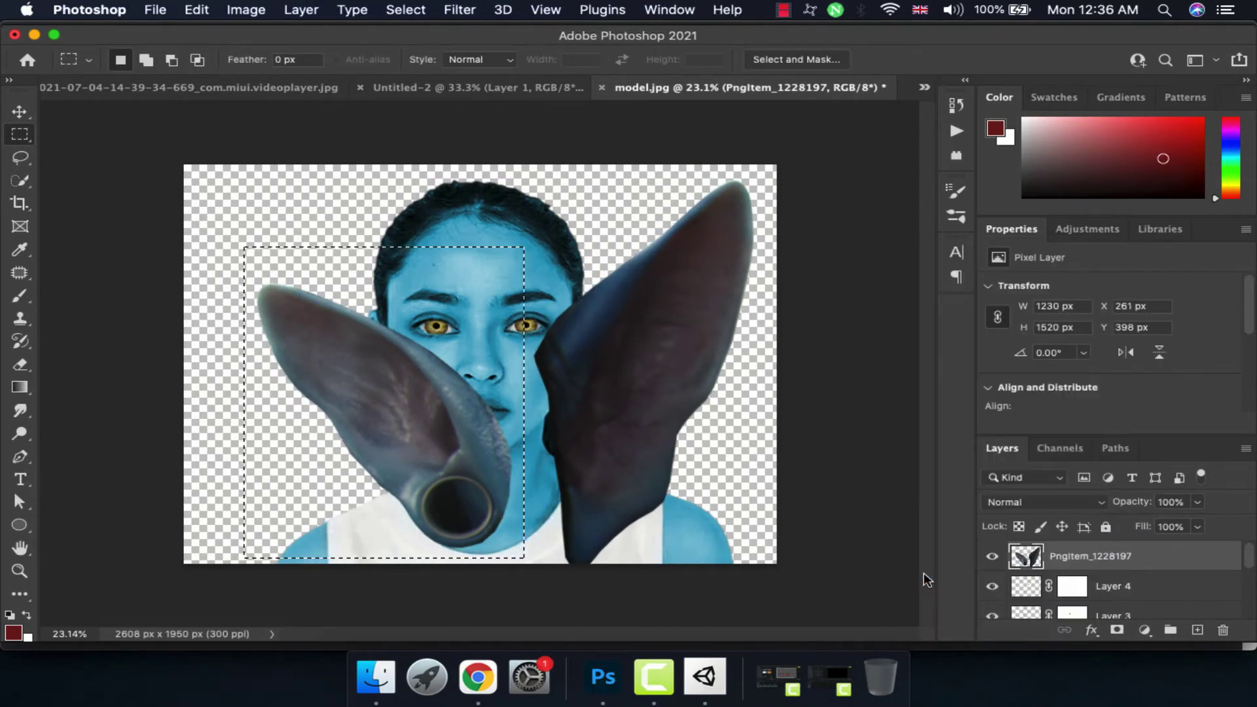
key(Delete)
key(ctrl+d)
key(v)
Scale, rotate and warp the ear beside the head, then mask it to blend.
key(ctrl+t)
mouse_move(754, 576)
mouse_down()
mouse_move(603, 314)
mouse_move(661, 400)
mouse_move(632, 403)
mouse_move(622, 389)
mouse_up()
scroll(655, 393, up, 2)
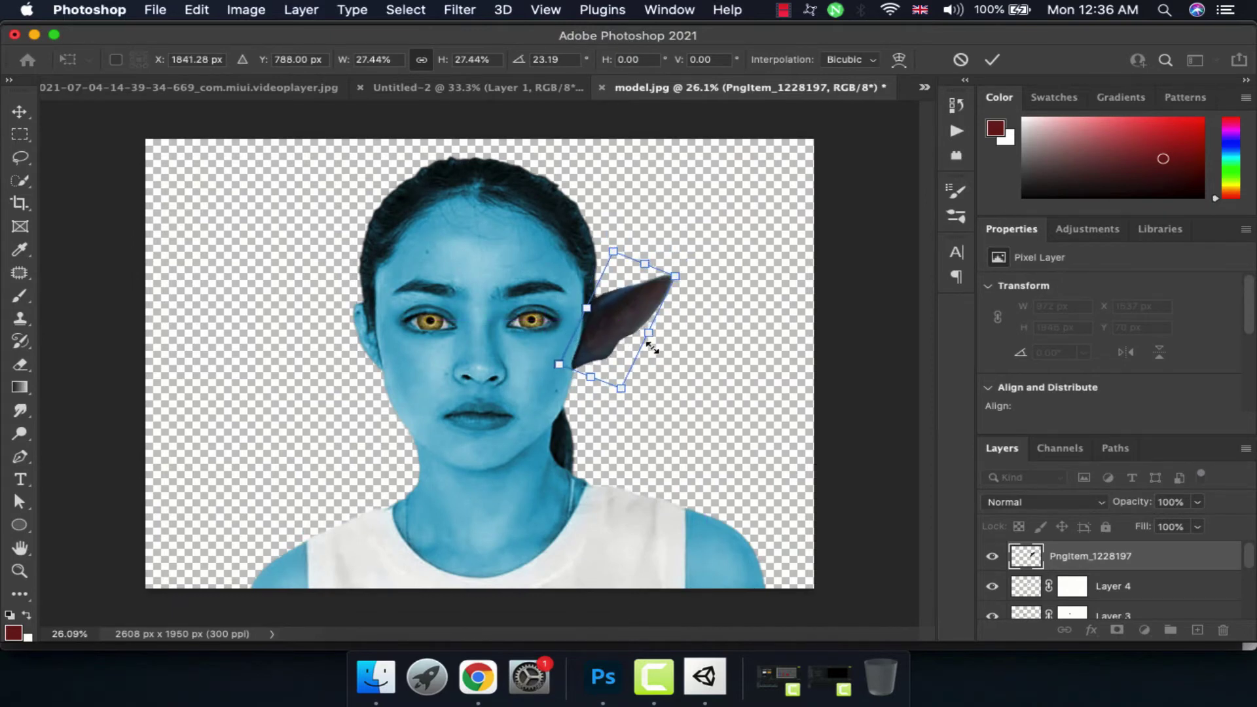
right_click(618, 286)
click(655, 393)
key(Return)
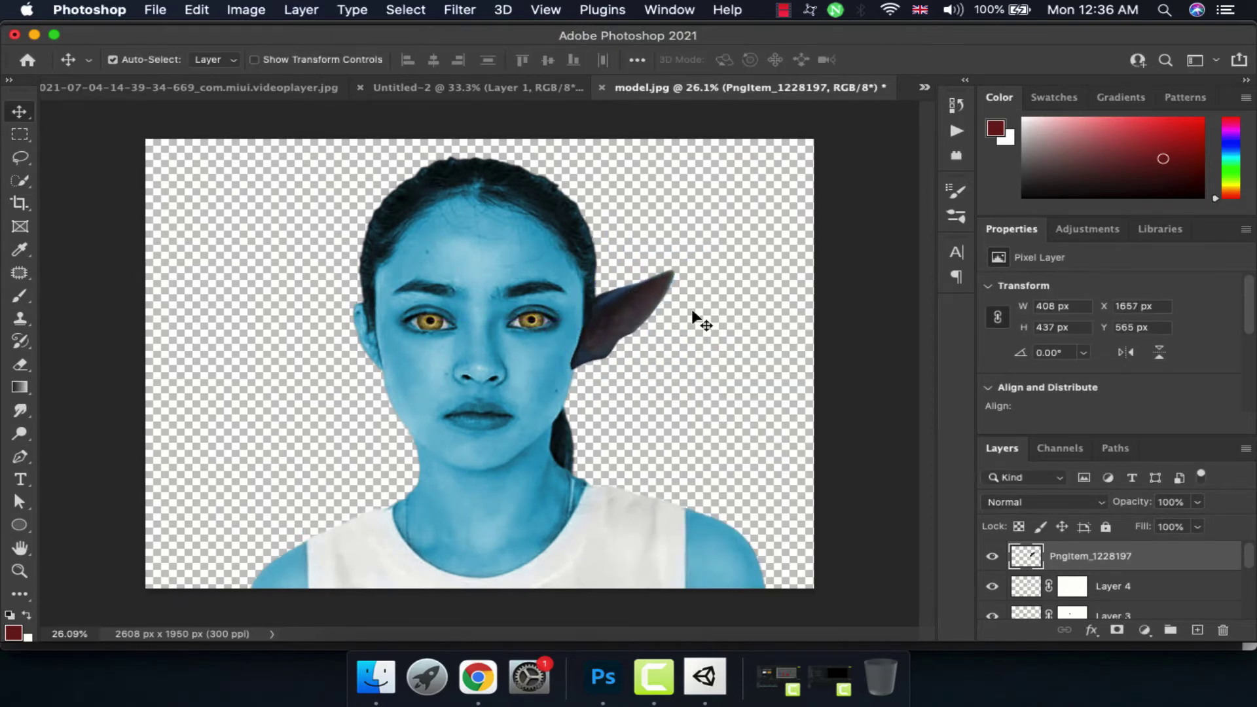
click(1118, 630)
key(b)
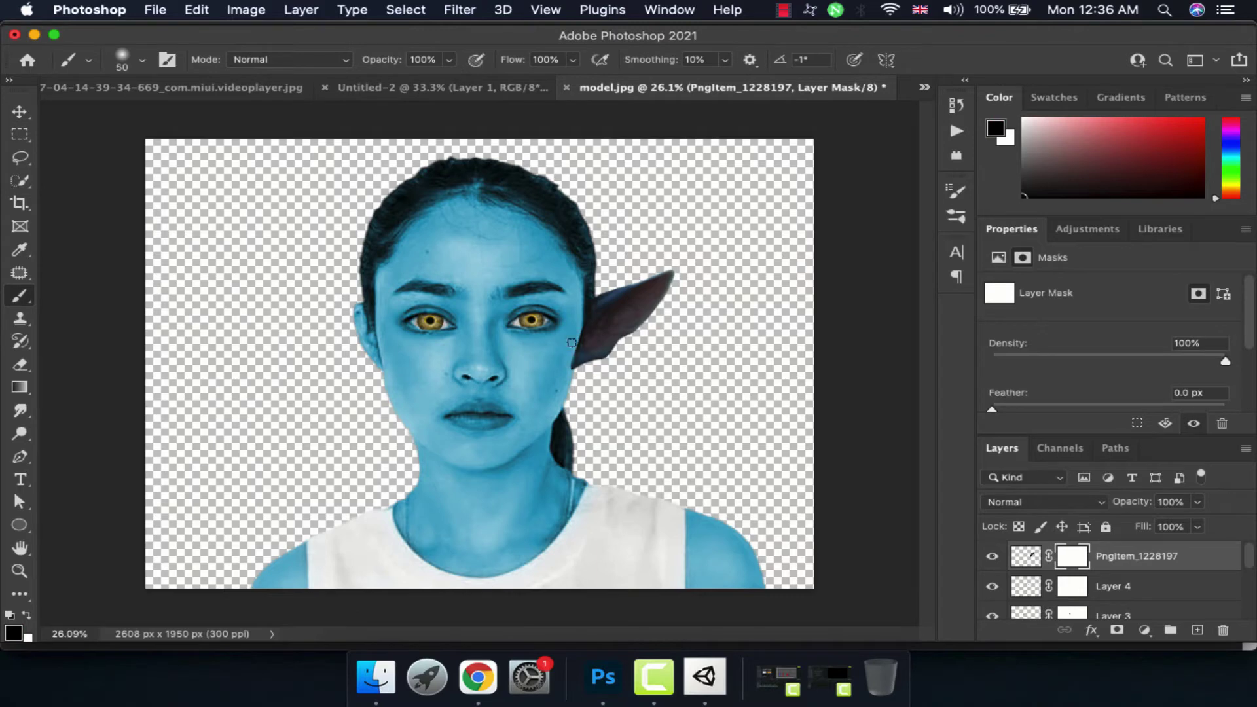
key(v)
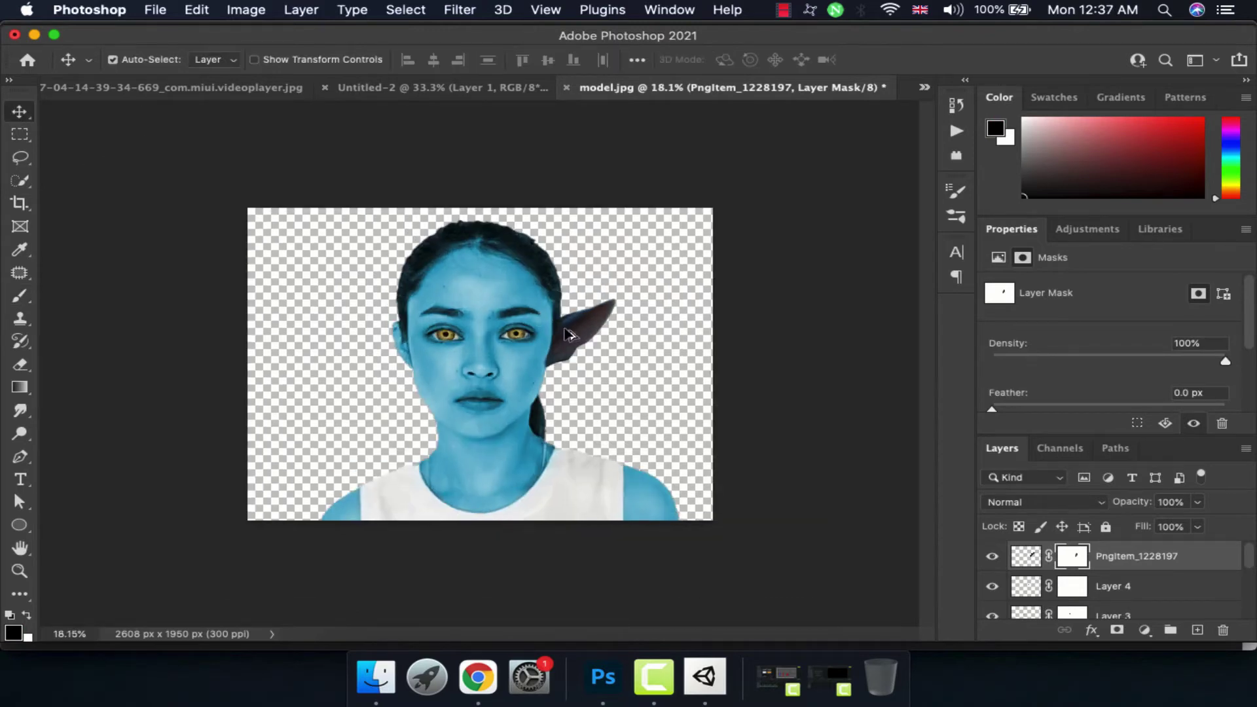
Duplicate the ear, flip it horizontally onto the head's left side, and mask it.
key(ctrl+j)
key(ctrl+t)
right_click(388, 319)
click(459, 696)
drag(405, 329, 386, 340)
key(Return)
key(ctrl+0)
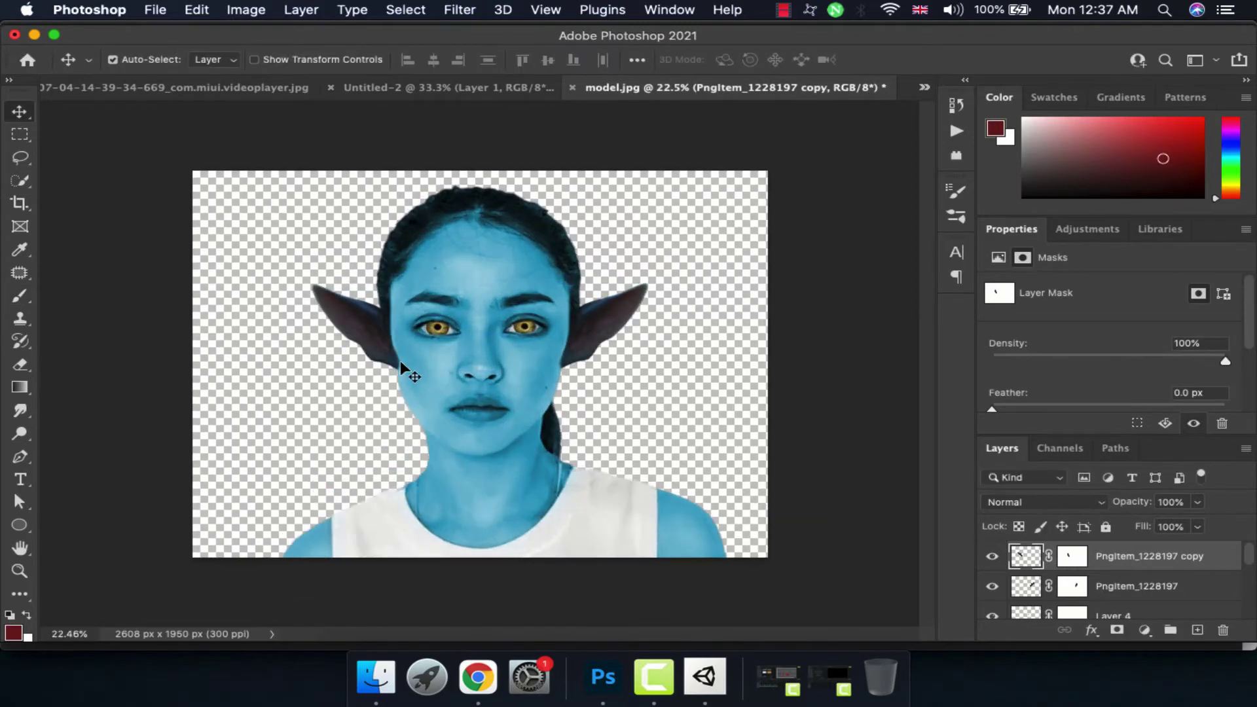
key(ctrl+backslash)
key(b)
key(d)
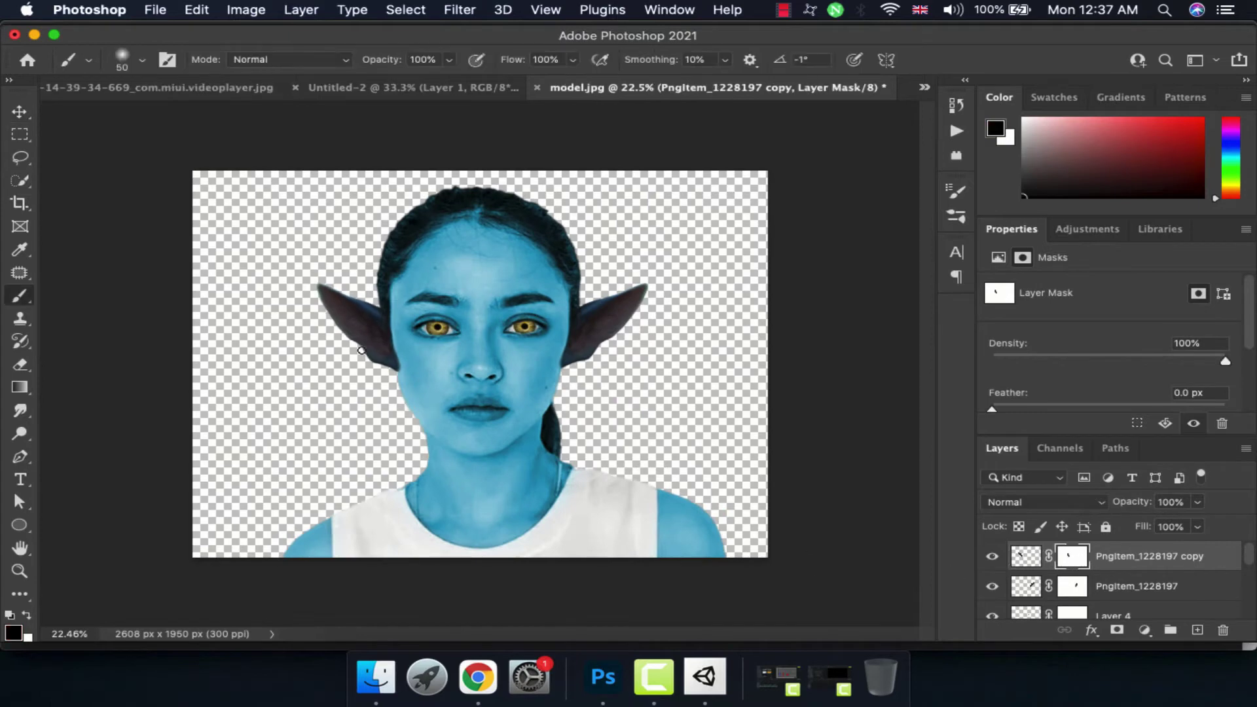
key(v)
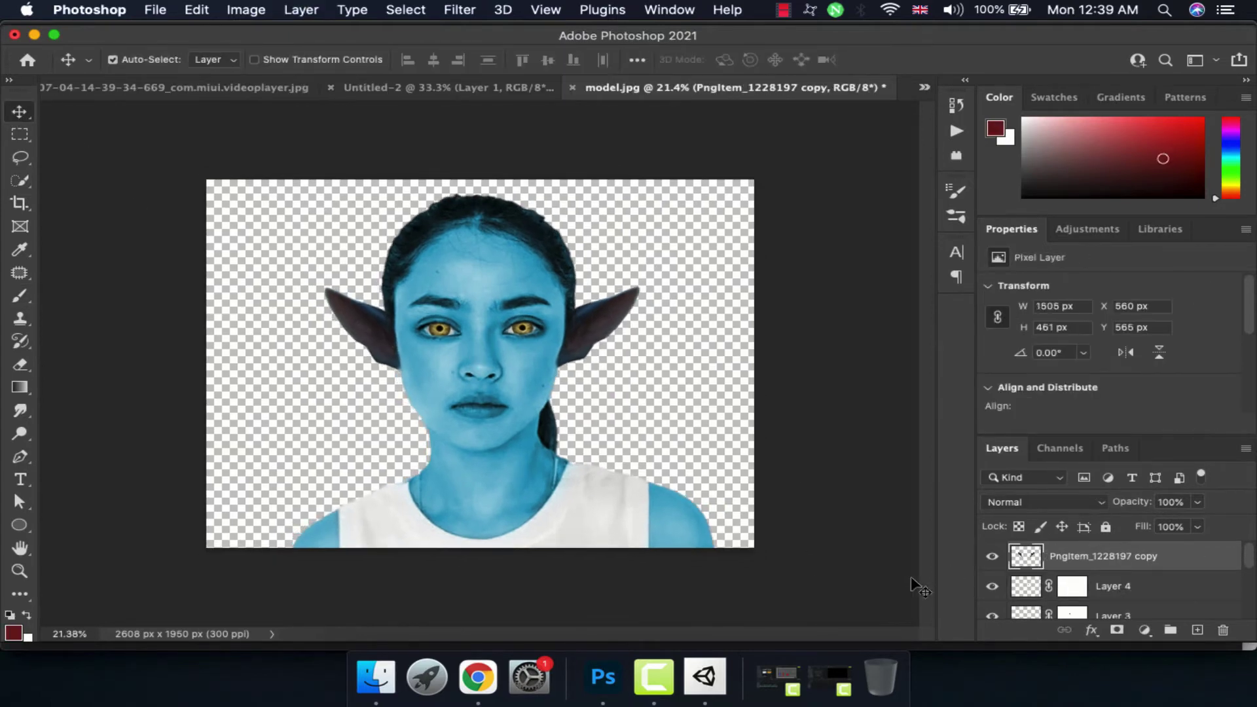
Add a clipped, colourised Hue/Saturation 2 to the ears: hue 195, saturation 67, lightness +12.
click(1145, 630)
click(1136, 435)
key(ctrl+alt+g)
scroll(1107, 354, down, 2)
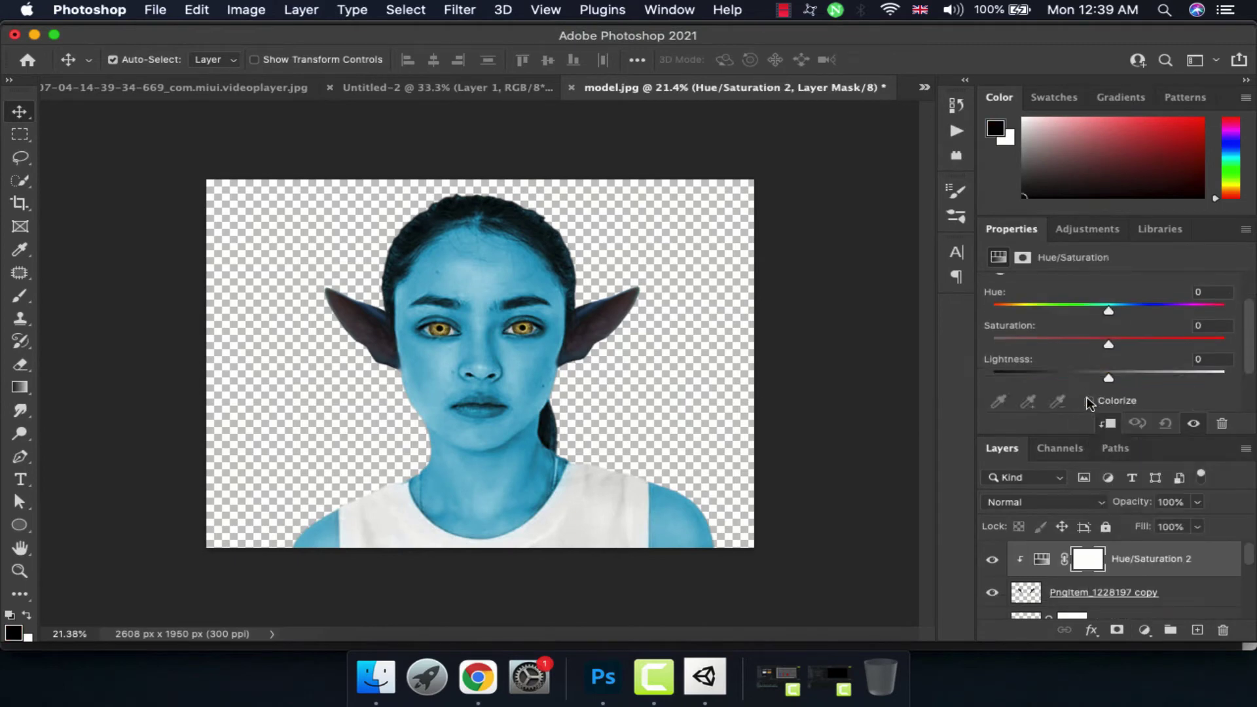
click(1089, 401)
mouse_move(994, 305)
mouse_down()
mouse_move(1119, 313)
mouse_move(1158, 344)
mouse_up()
mouse_move(1109, 378)
mouse_down()
mouse_move(1131, 378)
mouse_move(1149, 345)
mouse_up()
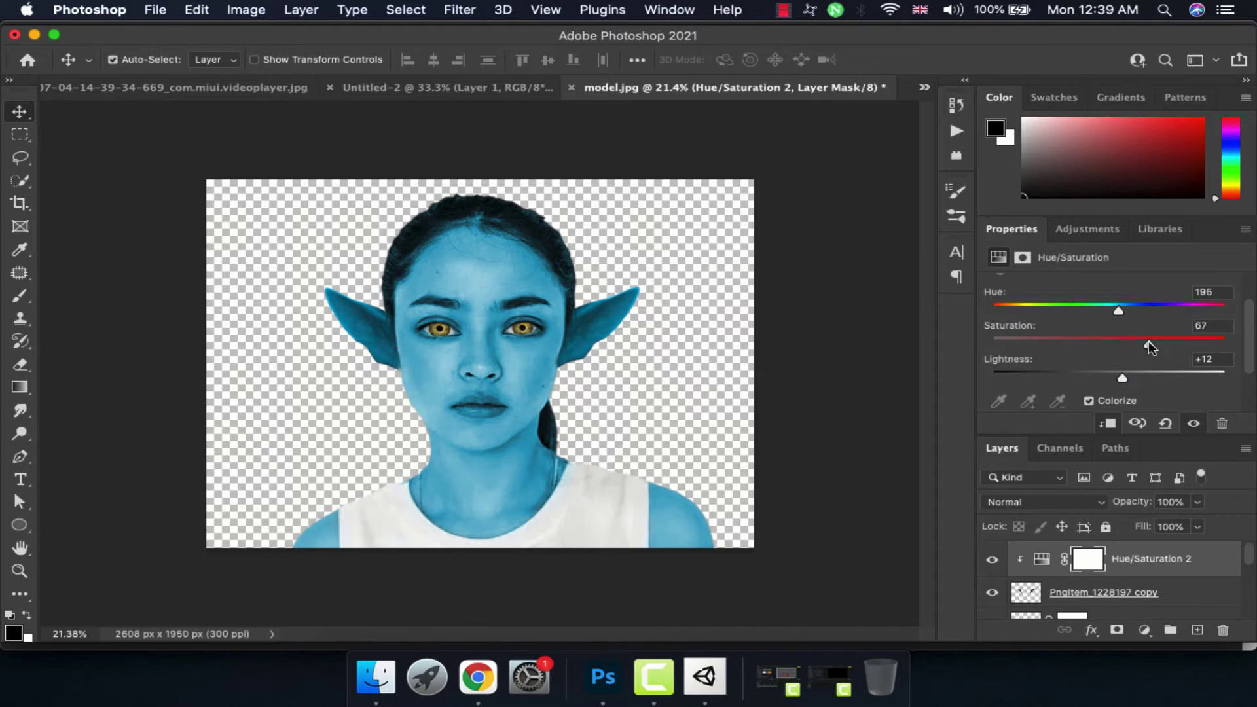
Invert the Hue/Saturation 2 mask and set a white brush for the ear rims.
key(ctrl+i)
key(b)
scroll(486, 358, up, 1)
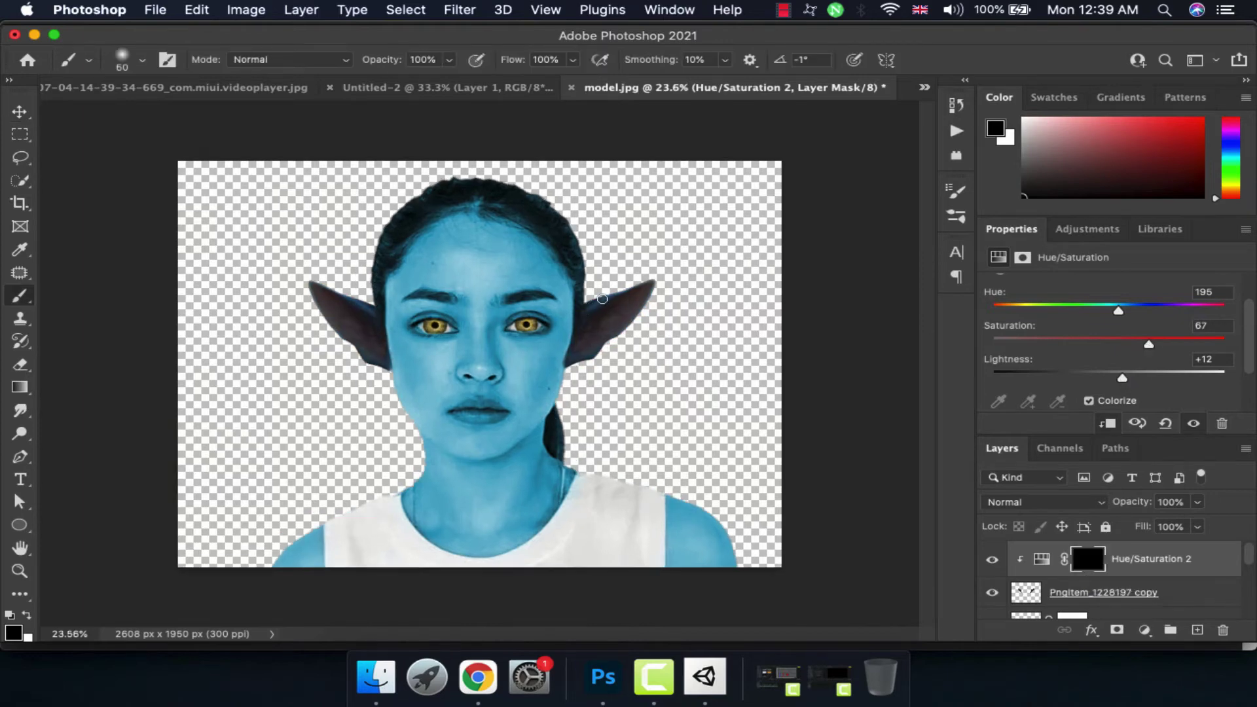
key(x)
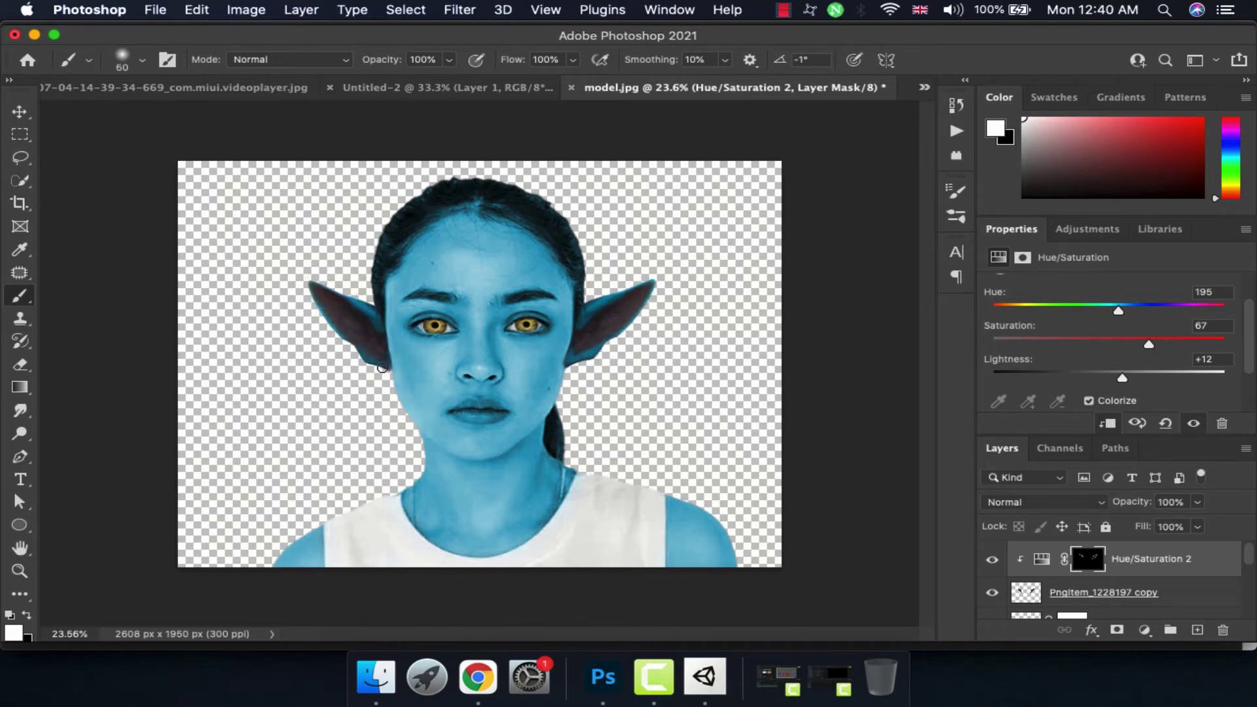
Add a Hue/Saturation adjustment layer colorized to a pink tint.
click(15, 107)
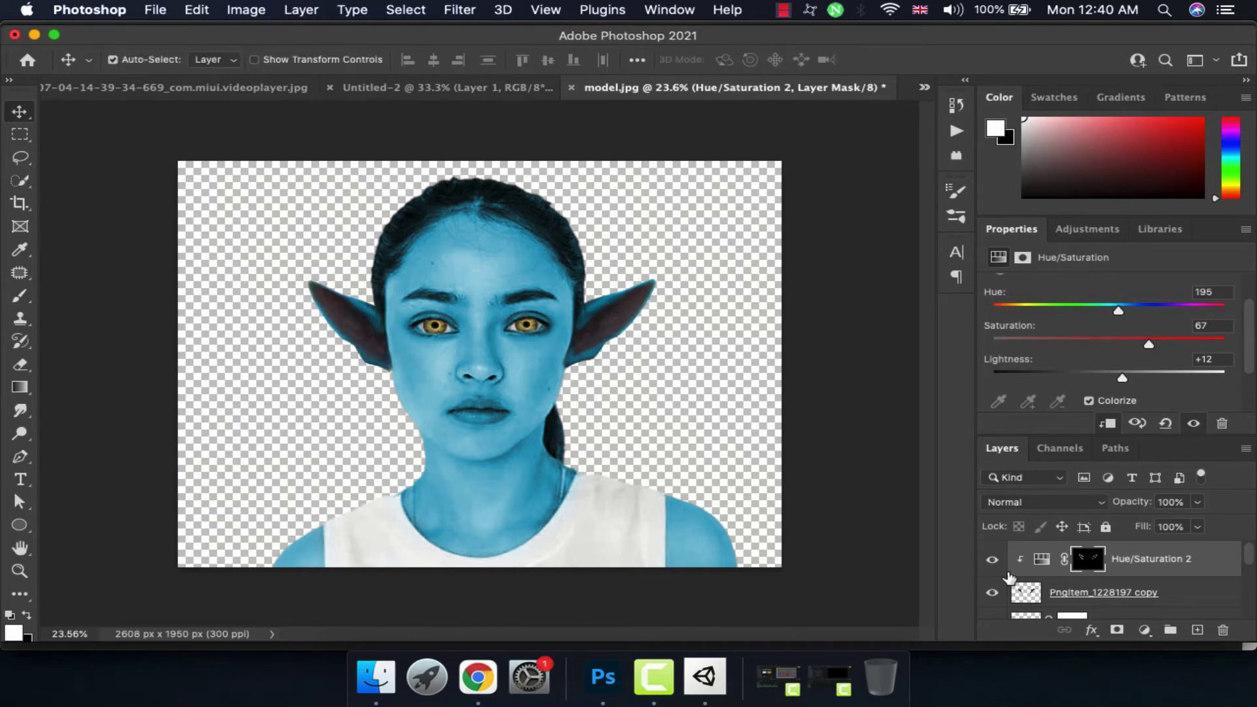
click(1154, 632)
click(1174, 423)
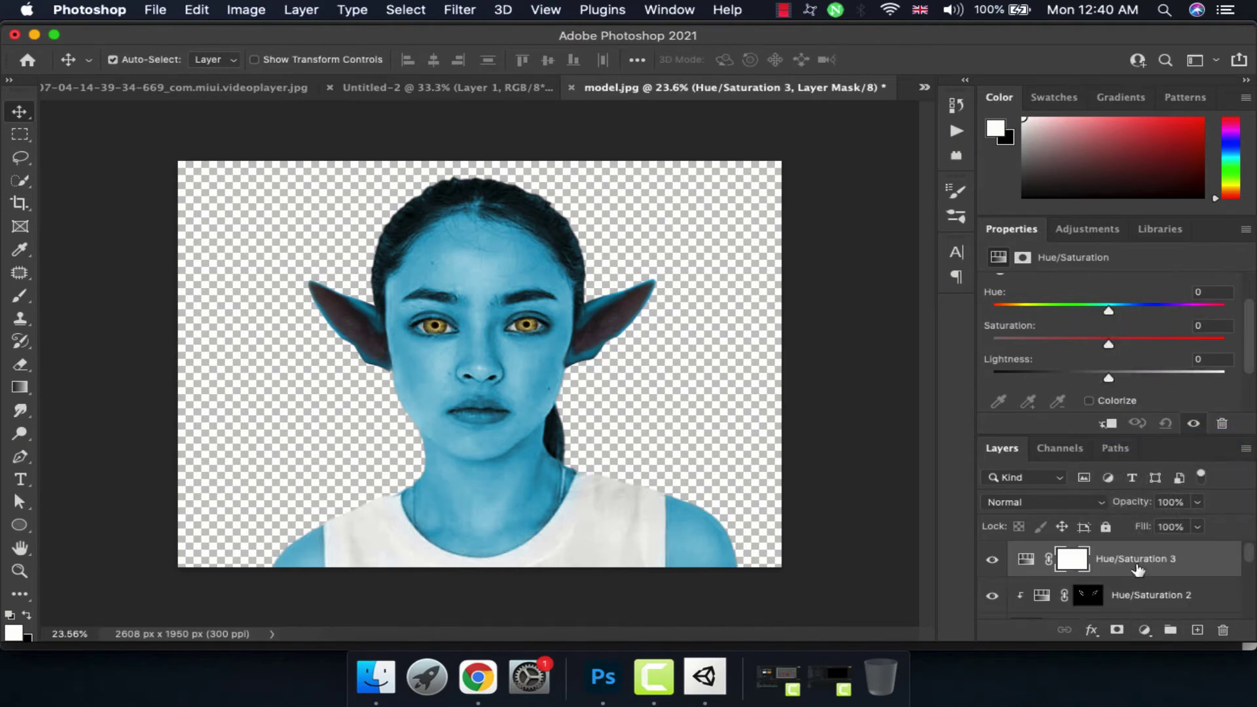
click(1019, 360)
drag(995, 340, 1013, 342)
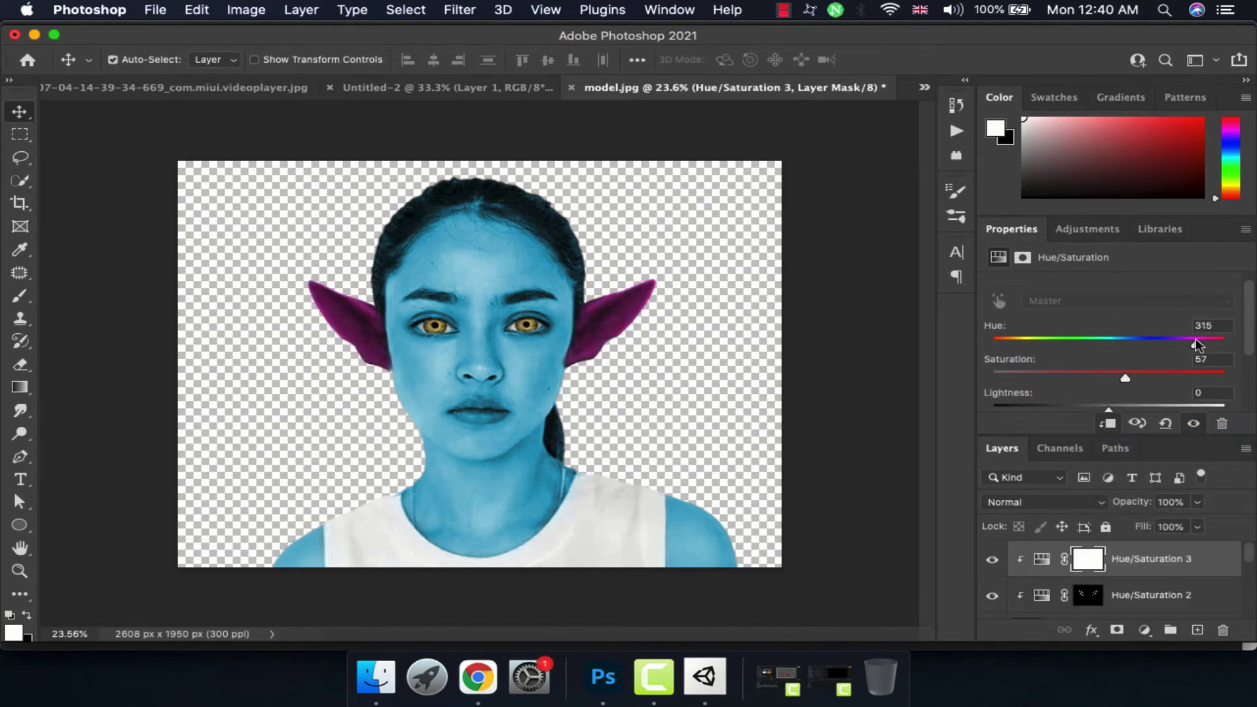
drag(1149, 378, 1130, 378)
drag(1108, 407, 1150, 406)
Invert the tint's mask, paint it onto the inner ears, and blend as Overlay at 37%.
key(ctrl+i)
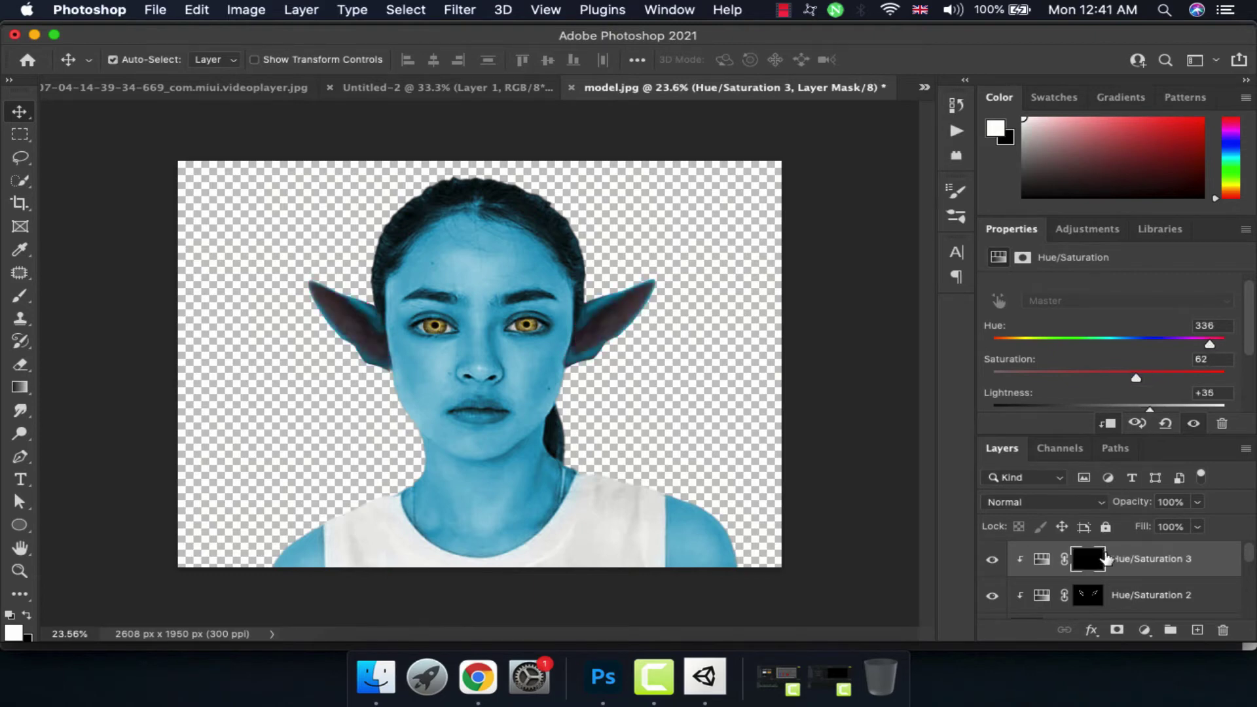
key(b)
key(bracketright)
key(ctrl+equal)
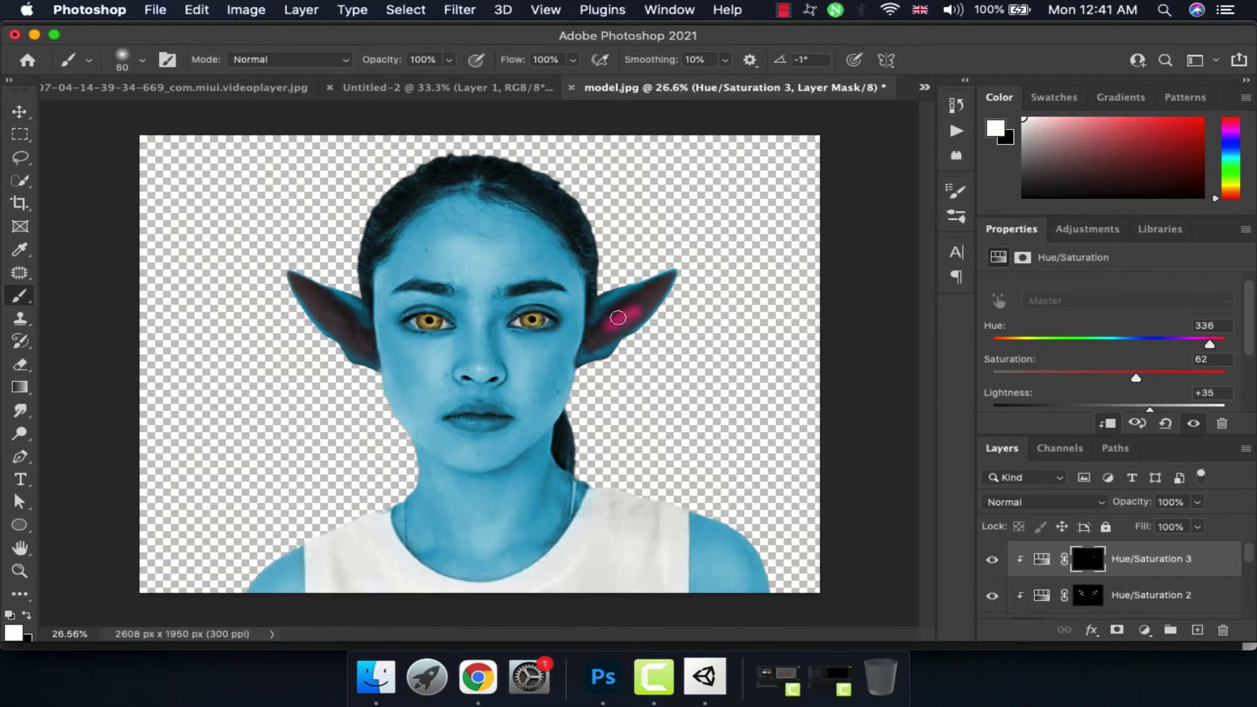
click(1072, 504)
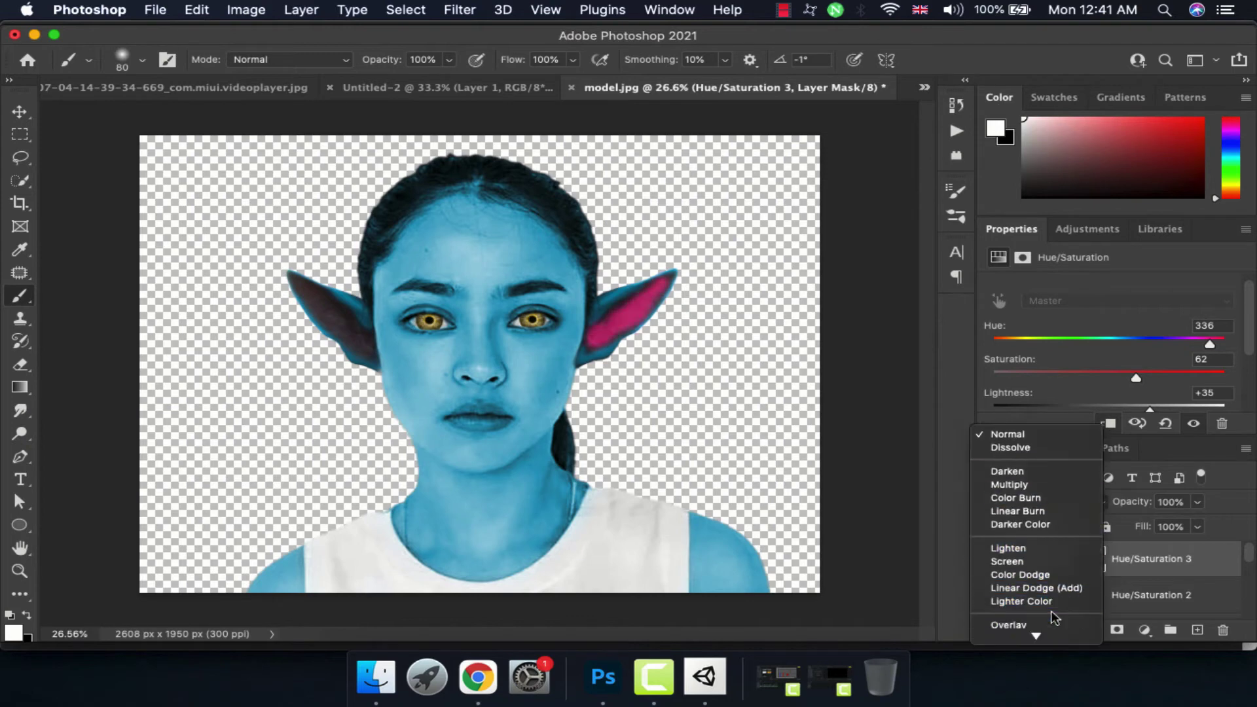
click(1002, 624)
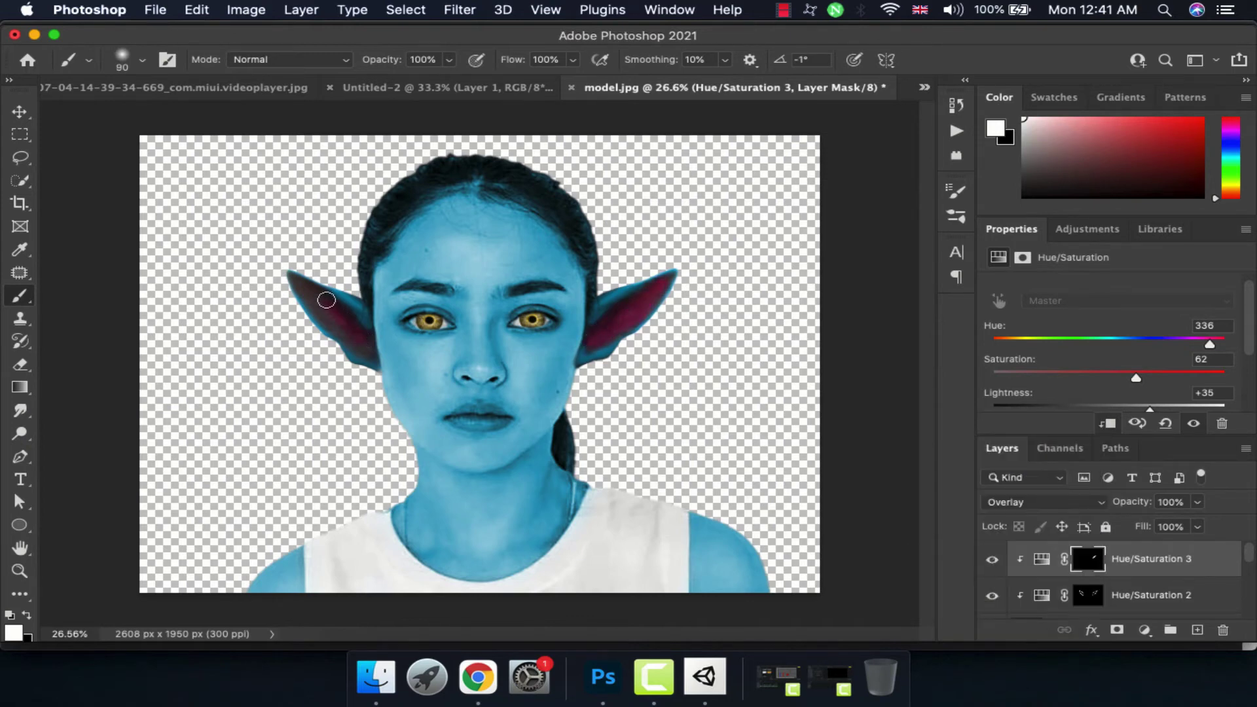
key(ctrl+minus)
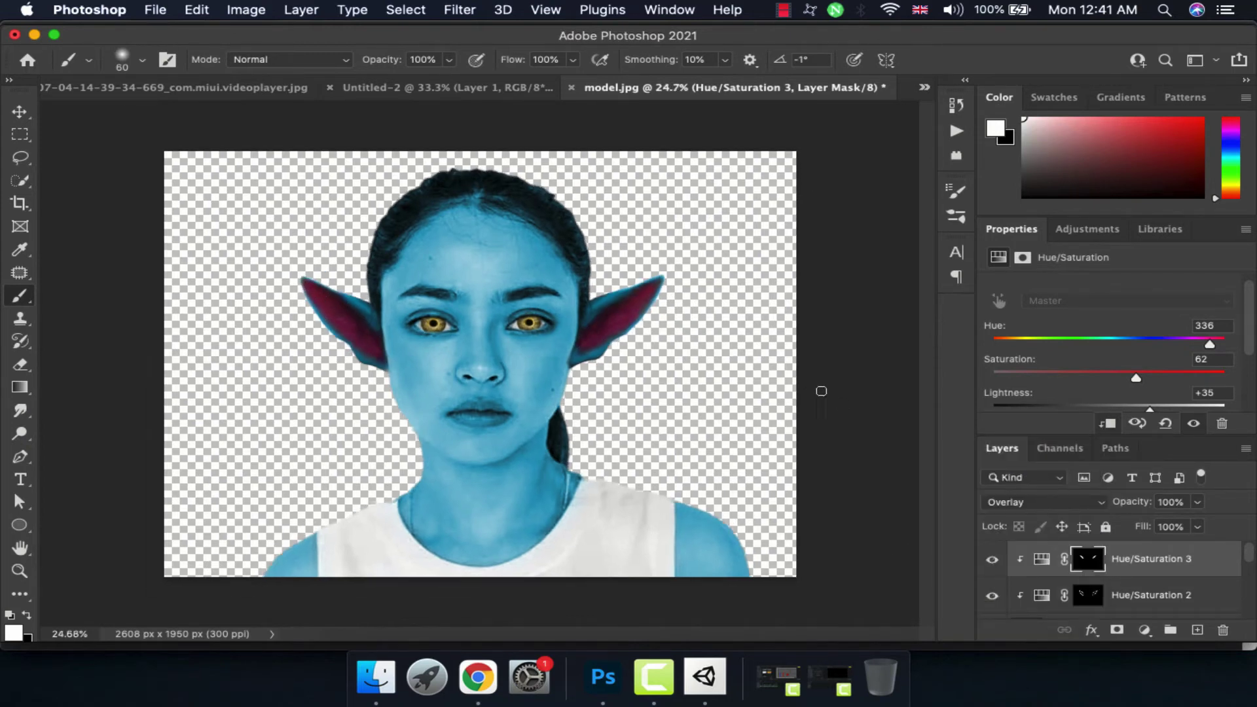
drag(1149, 524, 1140, 524)
Paste the stripe texture into the portrait and scale it to about 87%.
key(v)
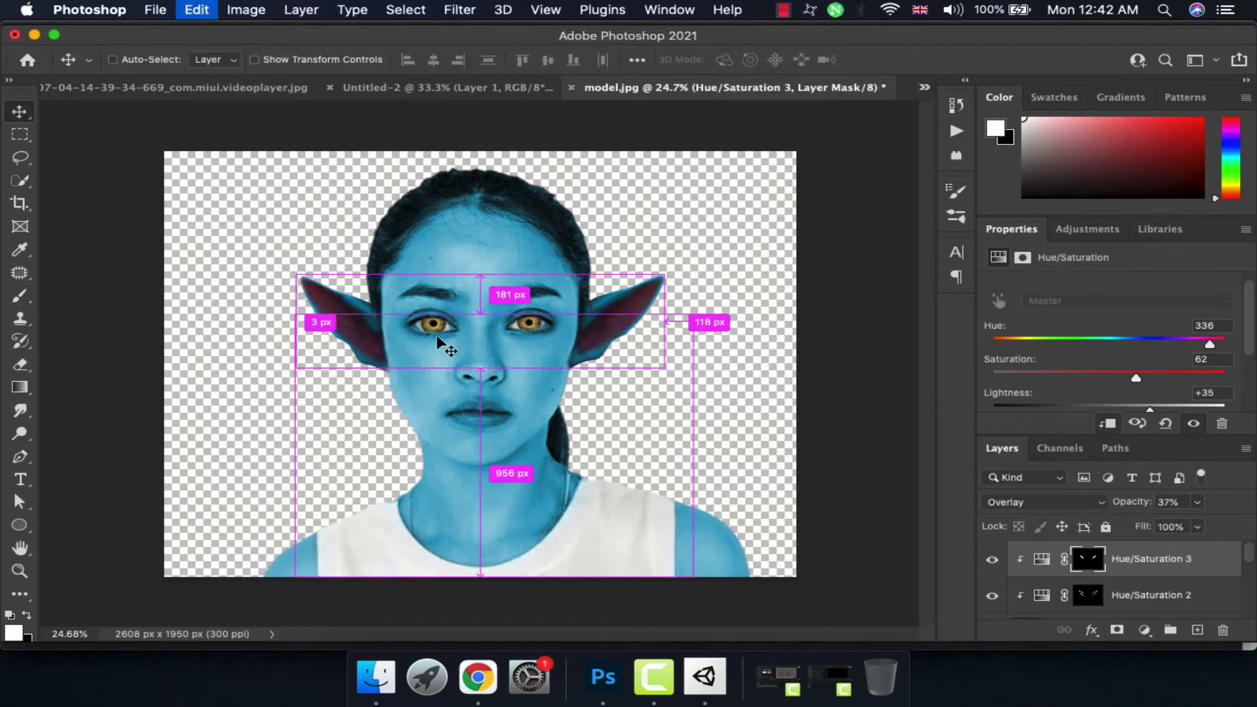
key(ctrl+v)
key(ctrl+t)
mouse_move(699, 627)
mouse_down()
mouse_move(537, 391)
mouse_move(577, 403)
mouse_up()
Mask the first face stripes to the figure's silhouette and blend them as Soft Light.
key(Return)
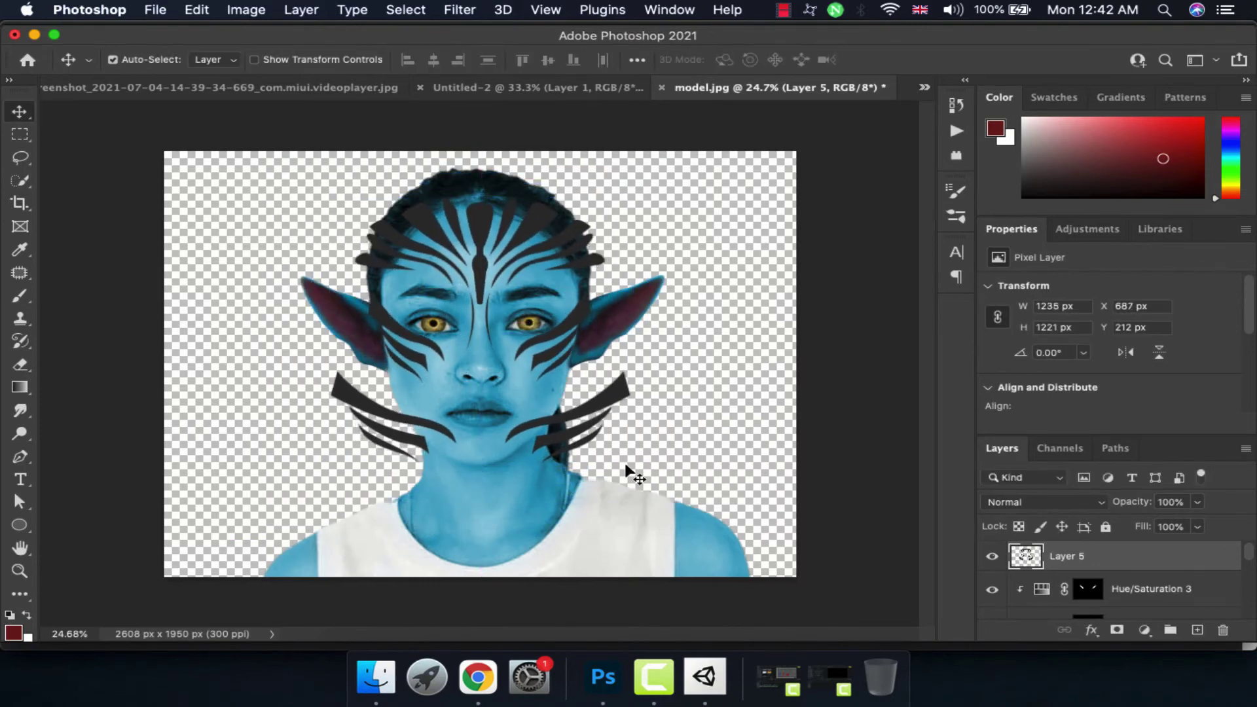
scroll(1114, 576, down, 5)
ctrl+click(1025, 574)
scroll(1113, 576, up, 5)
click(1117, 630)
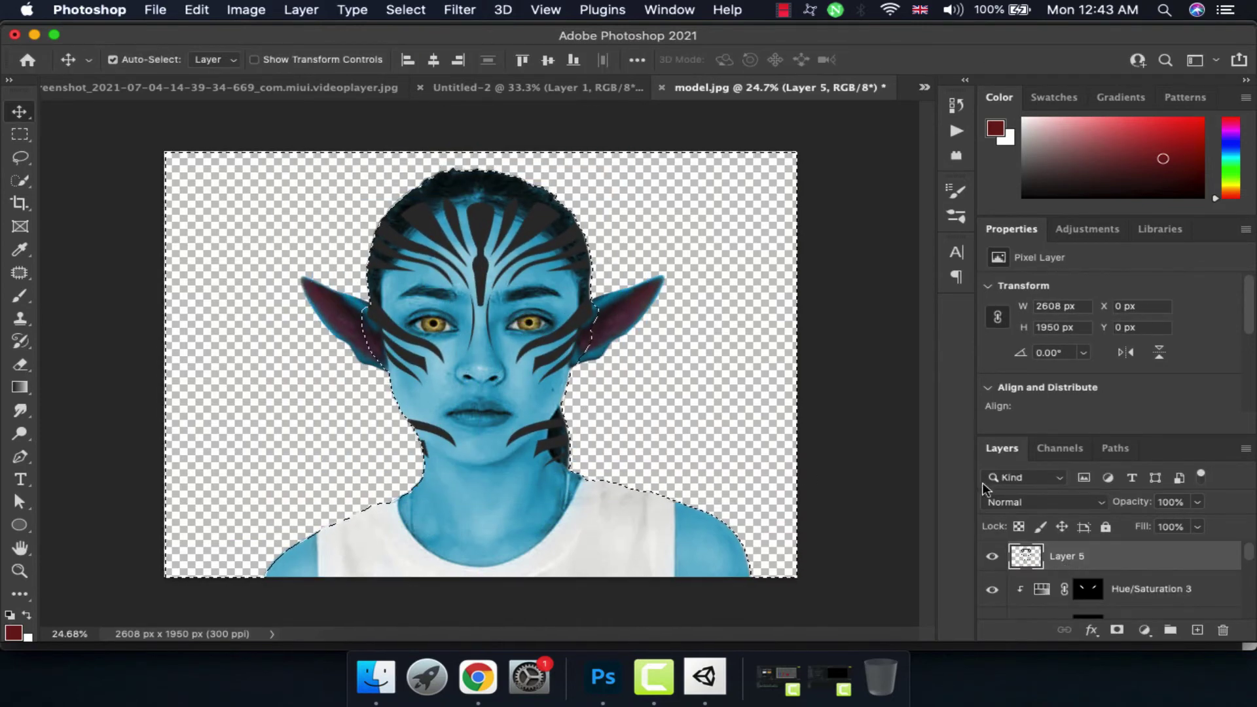
click(1043, 502)
click(1039, 584)
Place a second Soft Light stripe set on the neck and paint it back in.
key(d)
key(b)
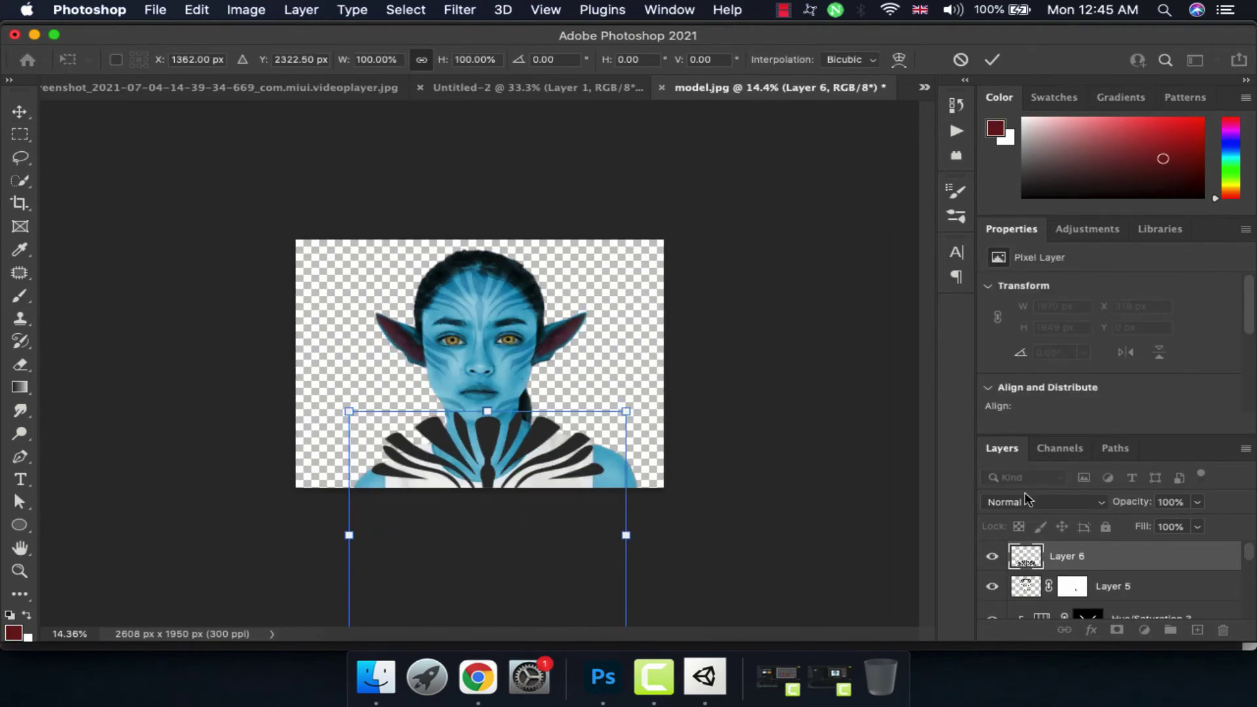
click(1044, 502)
click(1015, 597)
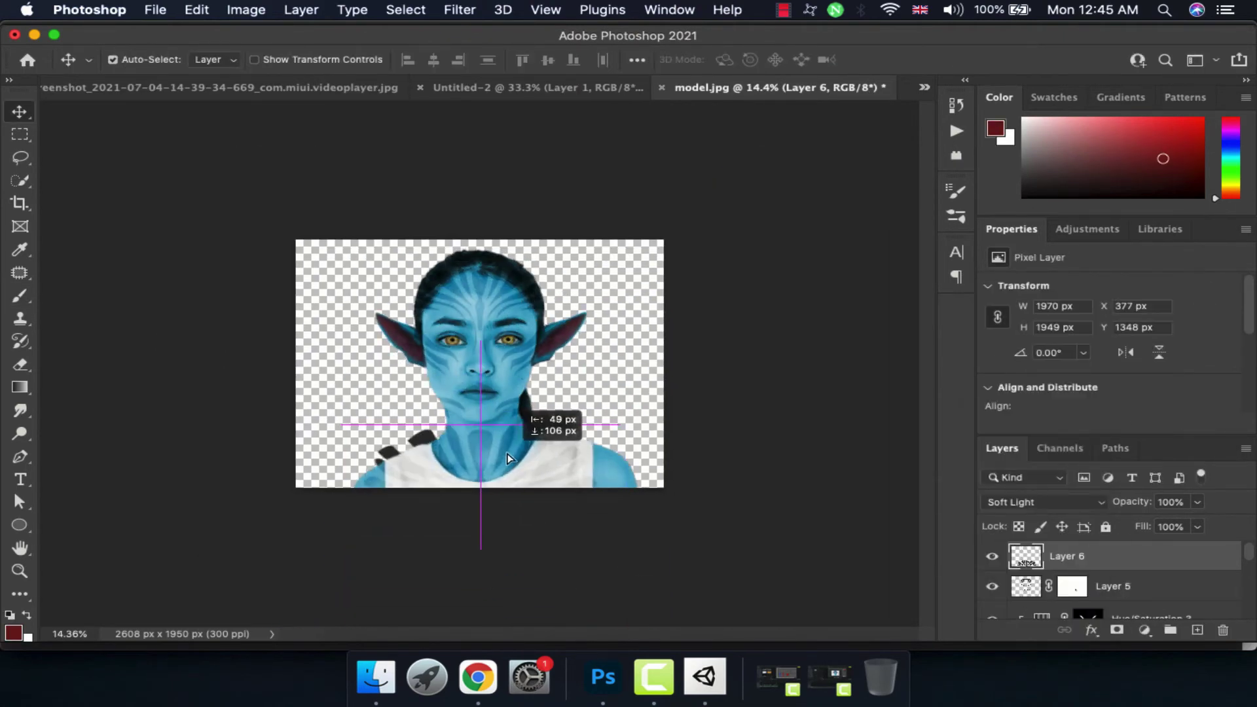
drag(524, 419, 550, 486)
key(Return)
drag(463, 481, 537, 508)
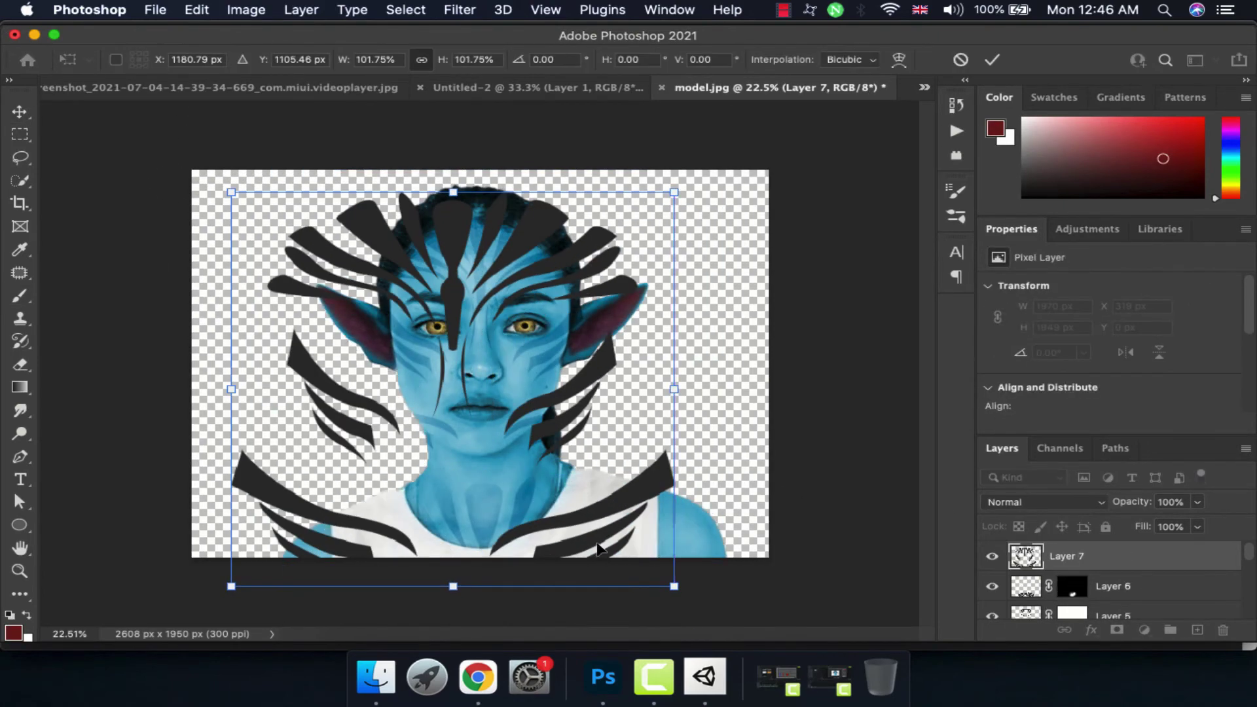
Move a third stripe set right and down, blend it as Soft Light, and mask it.
drag(670, 517, 730, 616)
key(Return)
click(1043, 502)
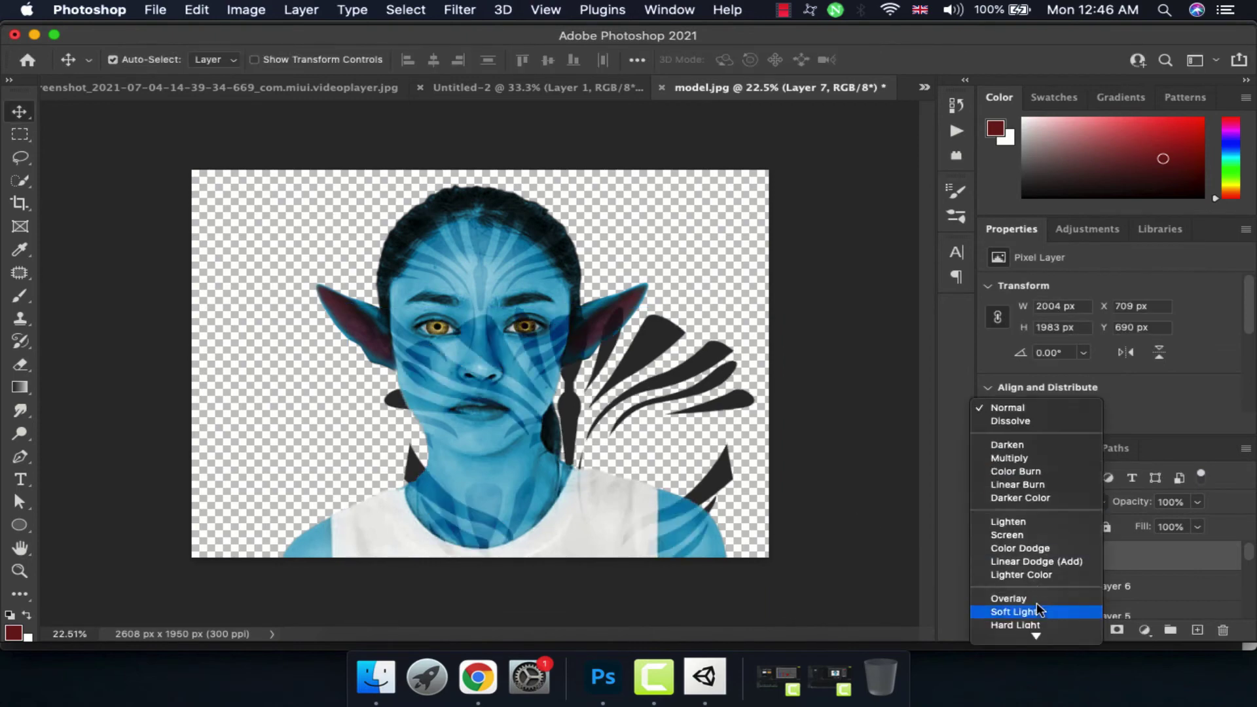
click(1015, 598)
alt+click(1117, 631)
key(b)
key(d)
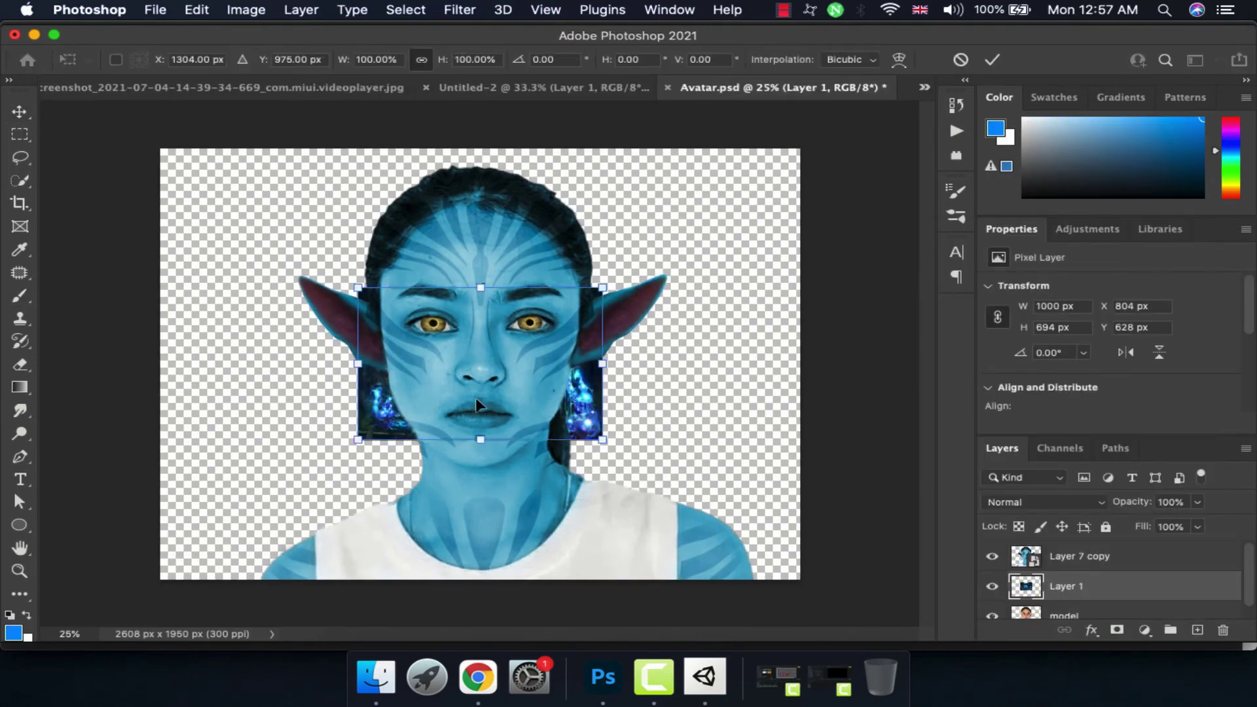
Enlarge the jungle image to fill the whole canvas.
drag(478, 406, 590, 269)
drag(667, 462, 842, 593)
key(Return)
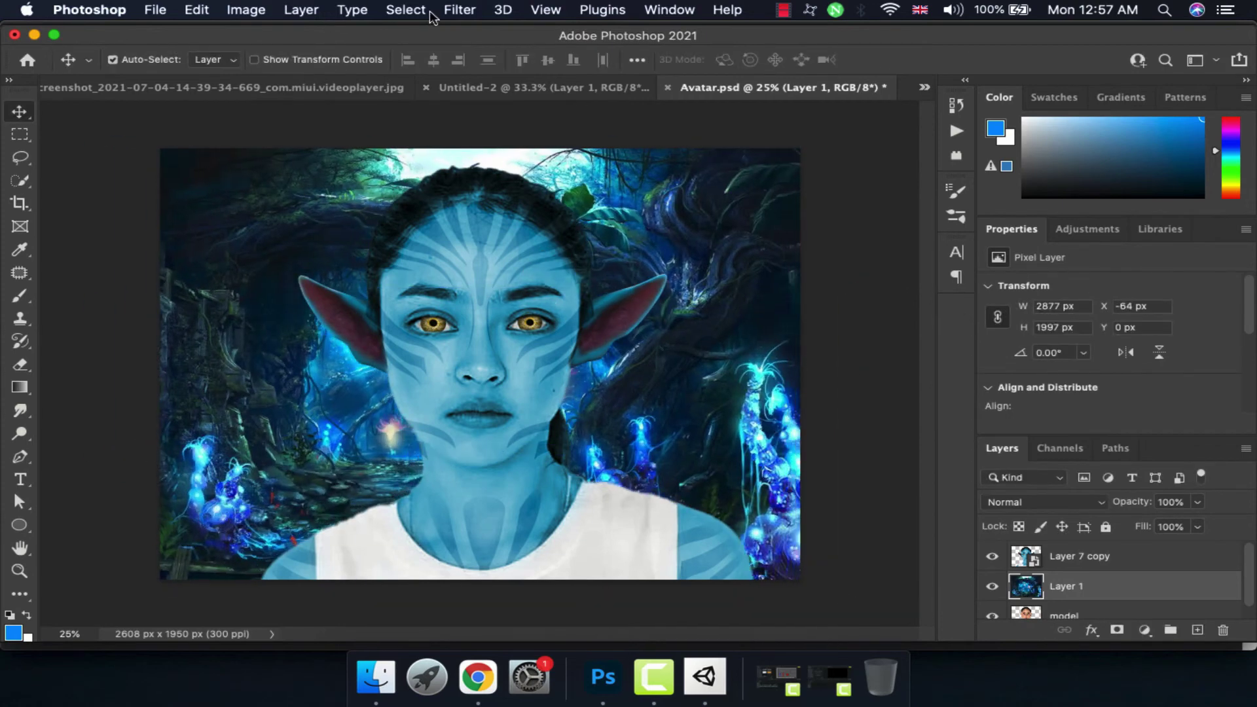
Apply a 9.5-pixel Gaussian Blur to the jungle background.
click(459, 10)
click(786, 305)
drag(847, 396, 842, 397)
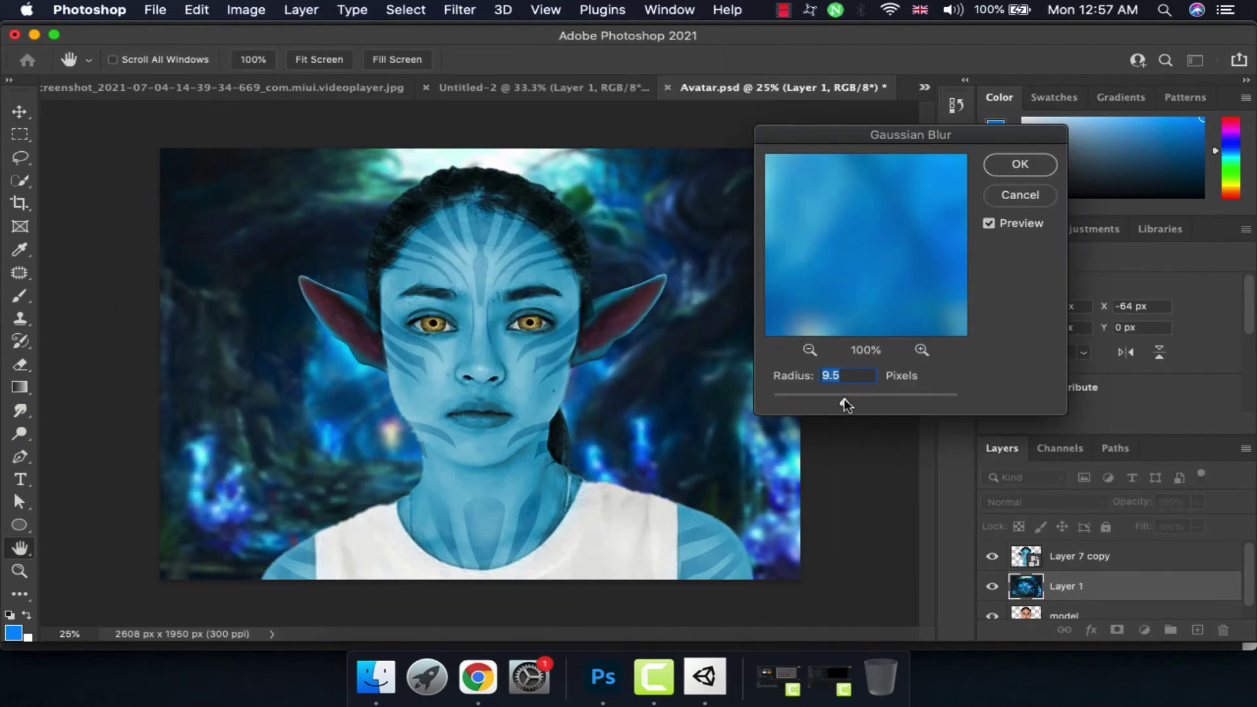
key(Return)
Add a new empty layer above the portrait layer.
click(1113, 556)
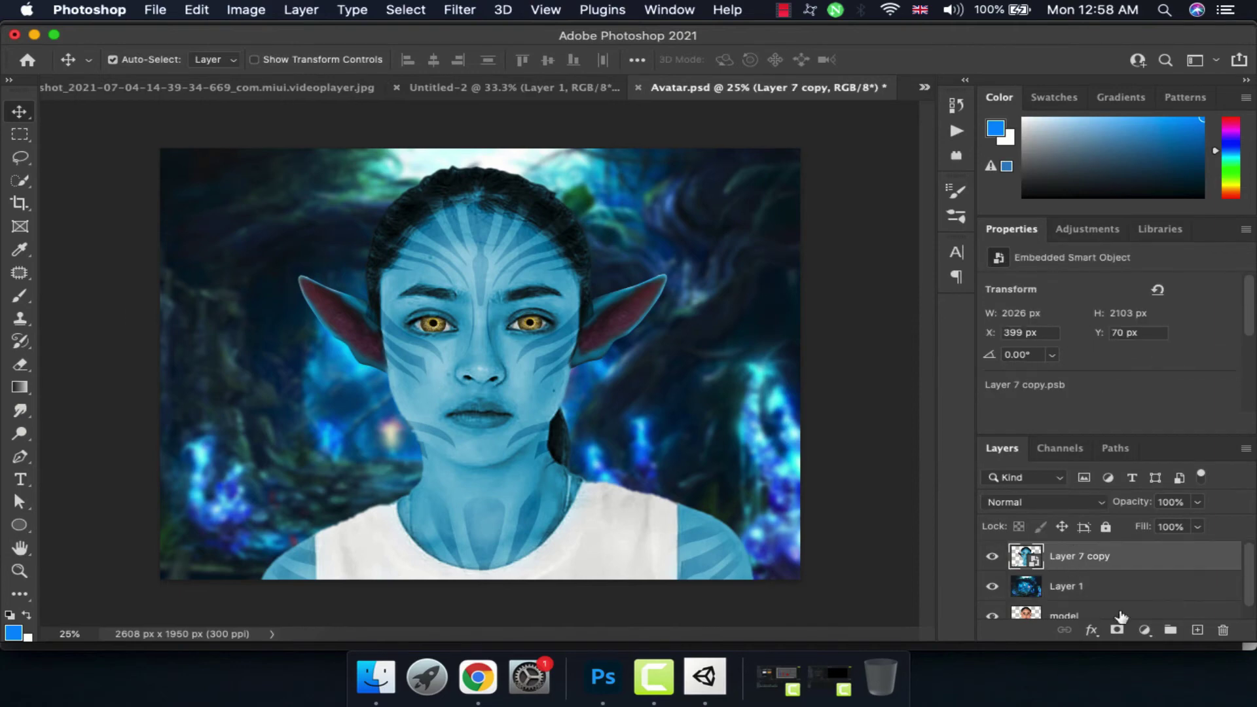
click(1198, 630)
click(1041, 502)
Set the new glow layer's blend mode and paint a glow stroke at the lower left.
click(1022, 650)
key(b)
drag(269, 573, 403, 504)
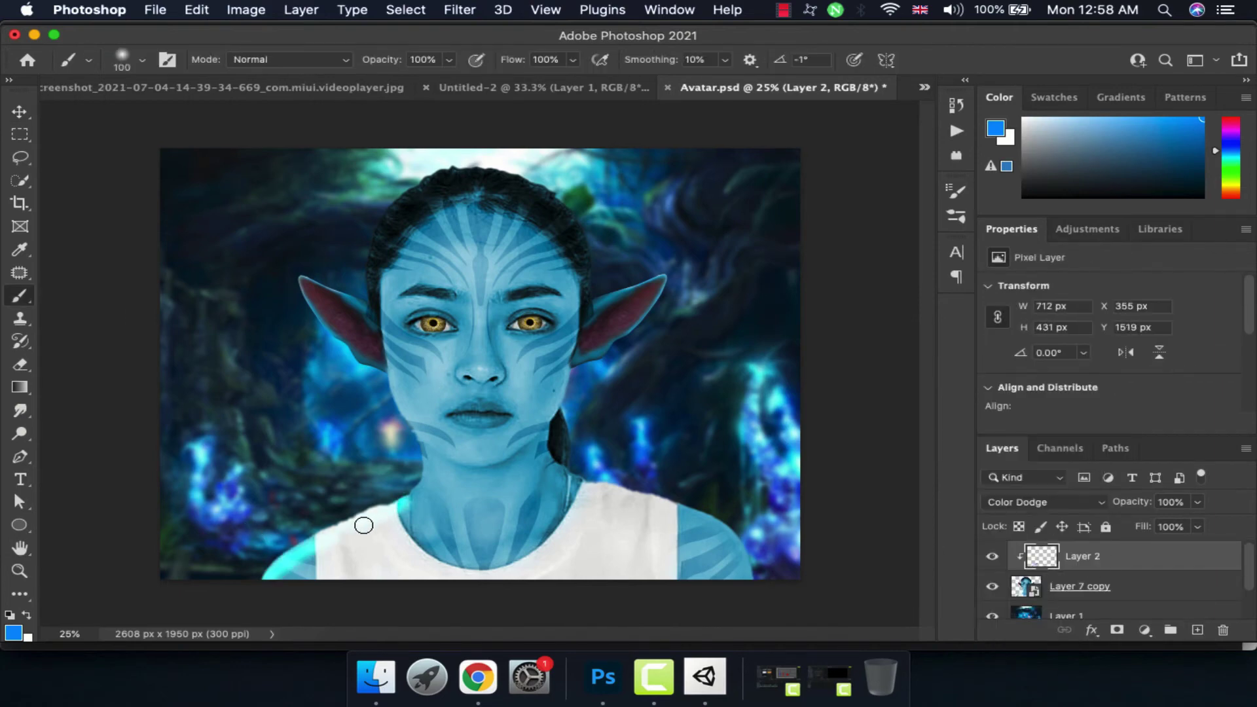
click(1041, 502)
click(1029, 552)
Mask part of the glow away and paint a bright blue glow stroke.
click(1117, 630)
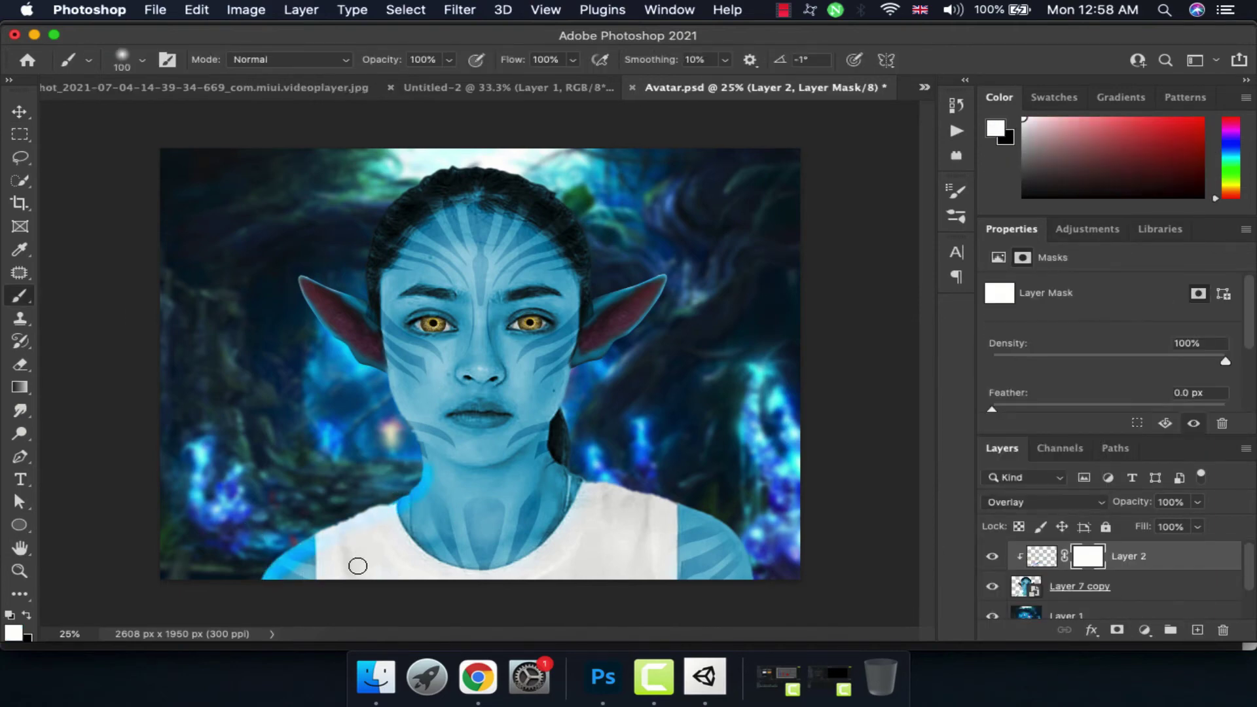
drag(339, 565, 463, 497)
key(x)
key(ctrl+2)
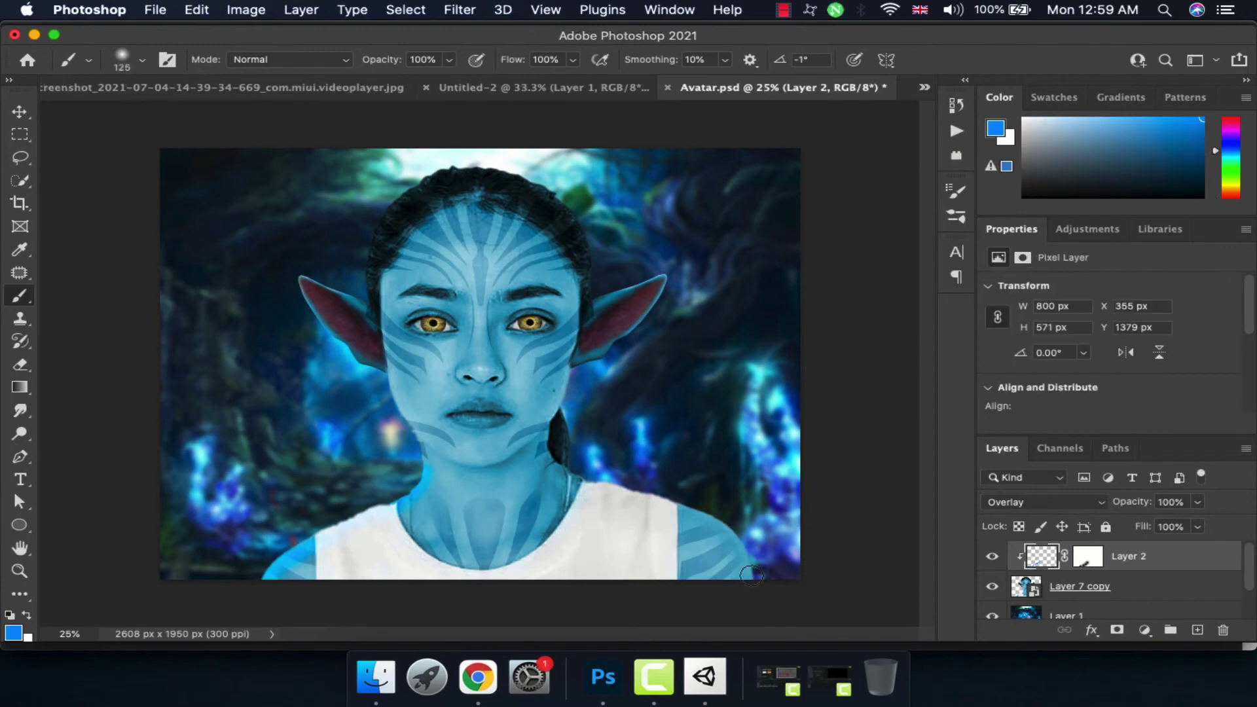
key(ctrl+backslash)
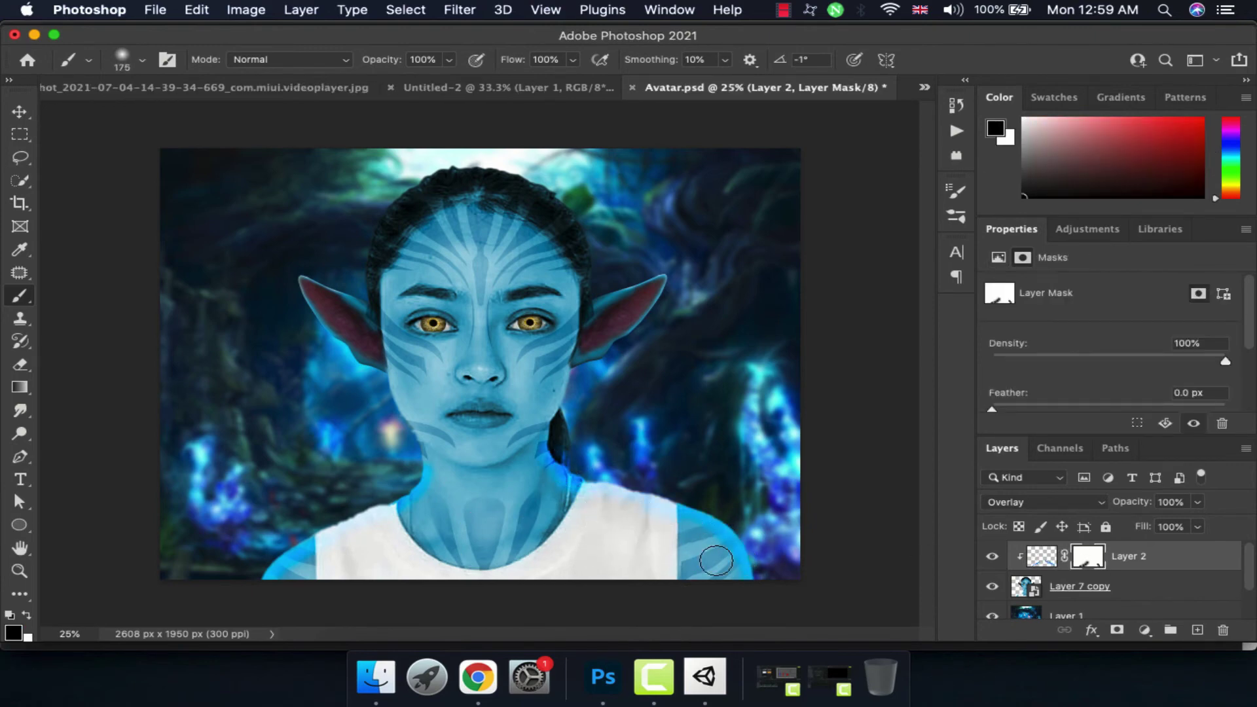
drag(580, 364, 656, 320)
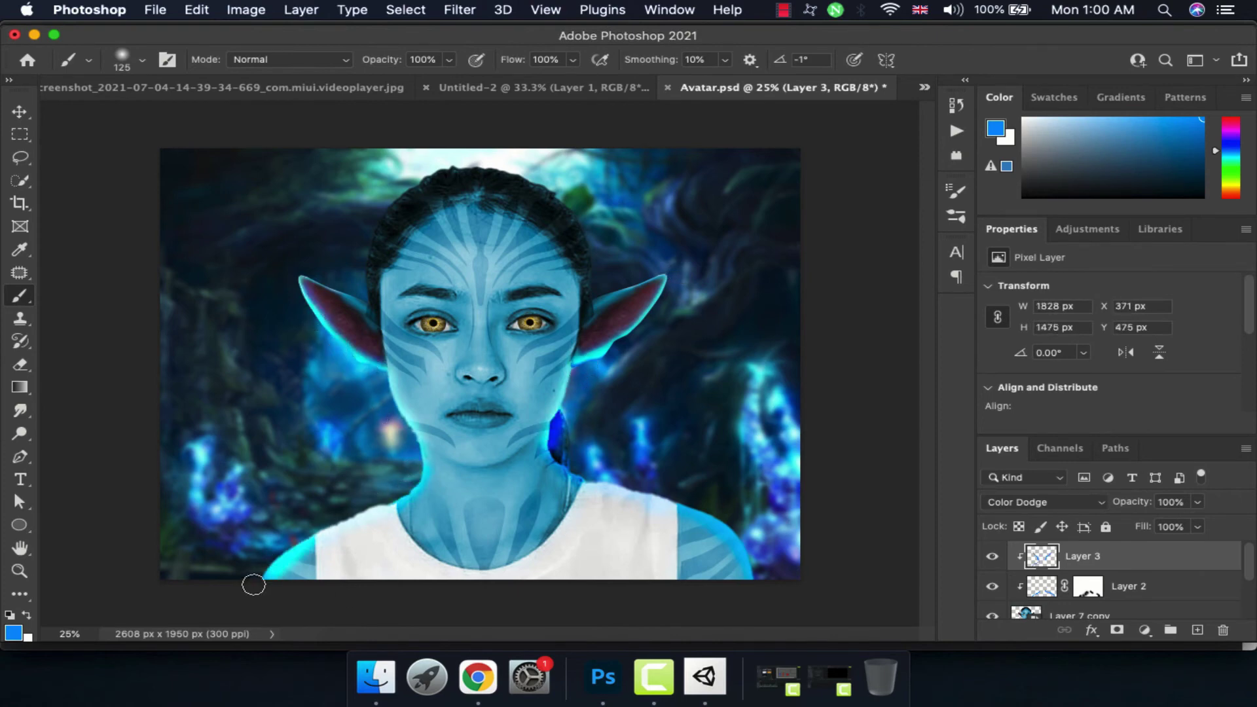
Add a layer mask to Layer 3 and resize the brush.
key(ctrl+shift+m)
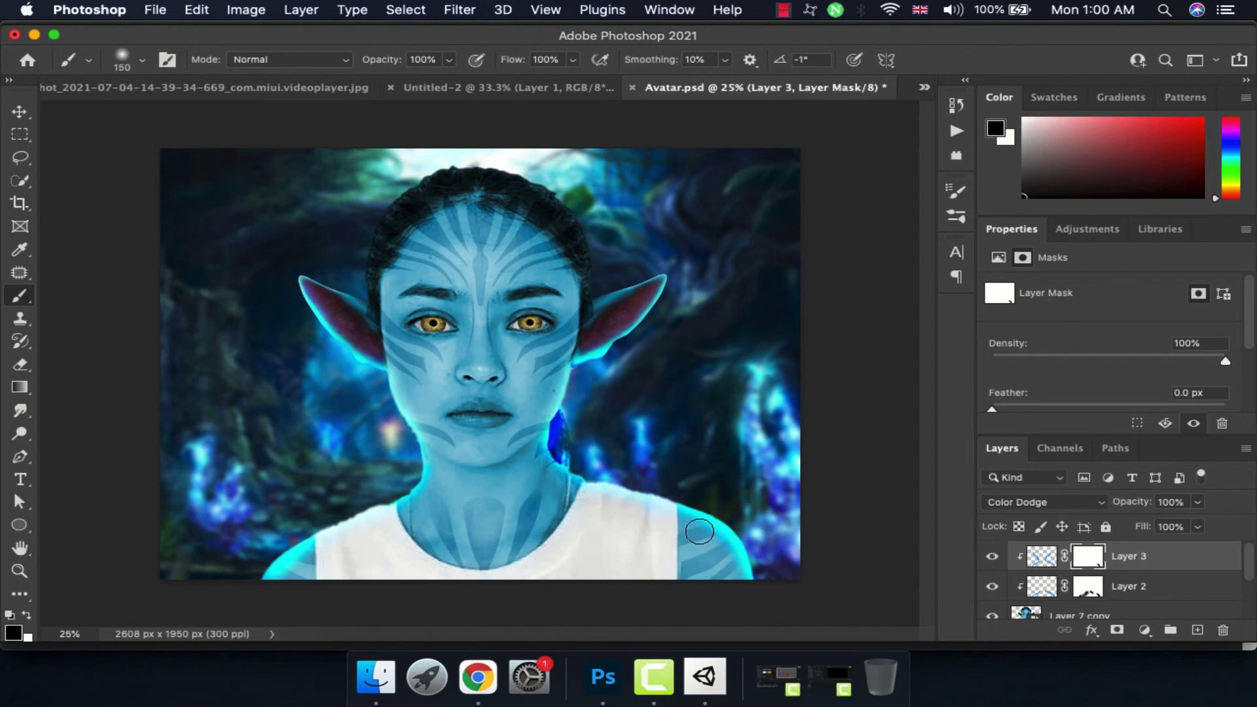
click(1041, 556)
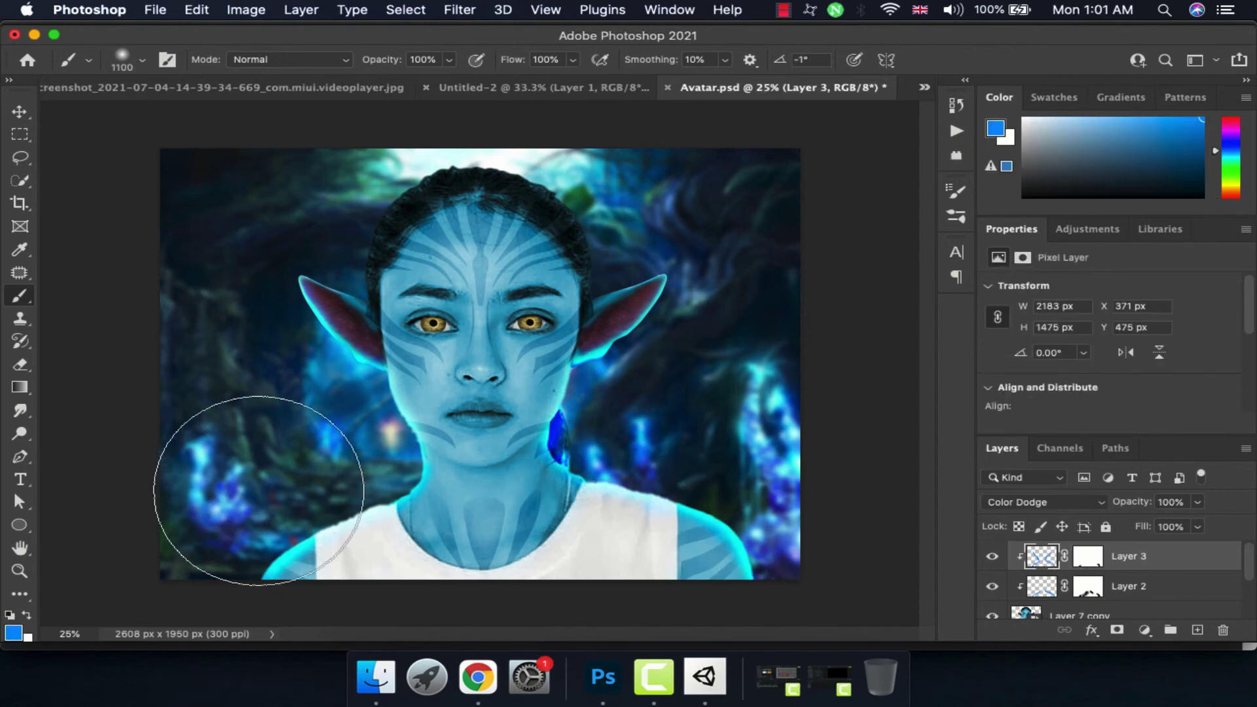
key(bracketright)
key(bracketright)
key(bracketright)
key(bracketleft)
key(bracketleft)
key(bracketleft)
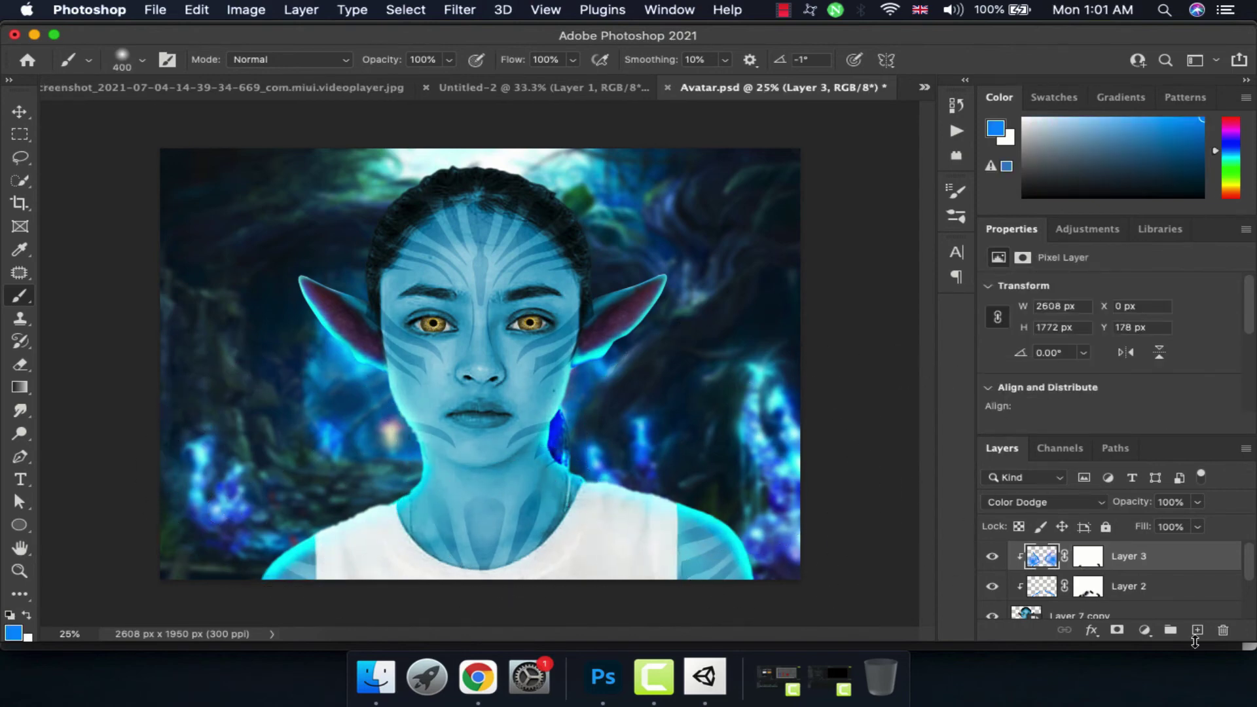
Add clipped Layer 4 with a mask and fade its glow along the image bottom.
key(ctrl+shift+alt+n)
key(bracketright)
key(bracketright)
key(bracketright)
key(bracketright)
key(bracketright)
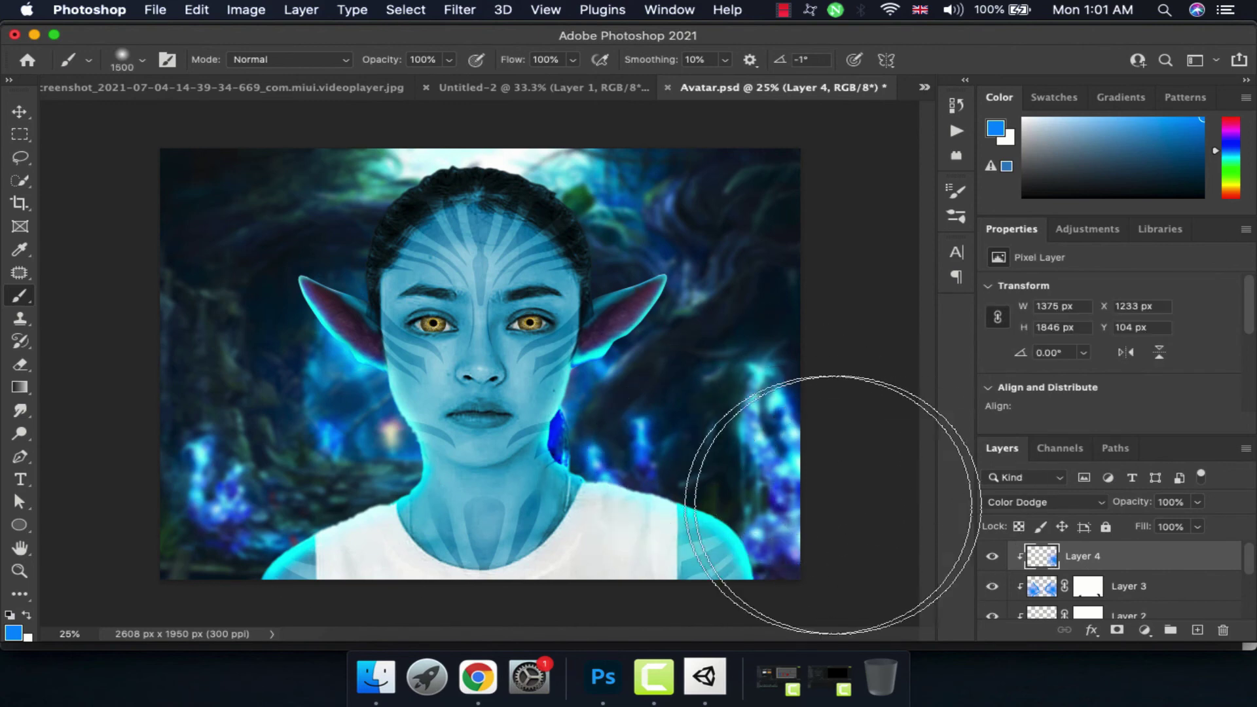
key(ctrl+shift+m)
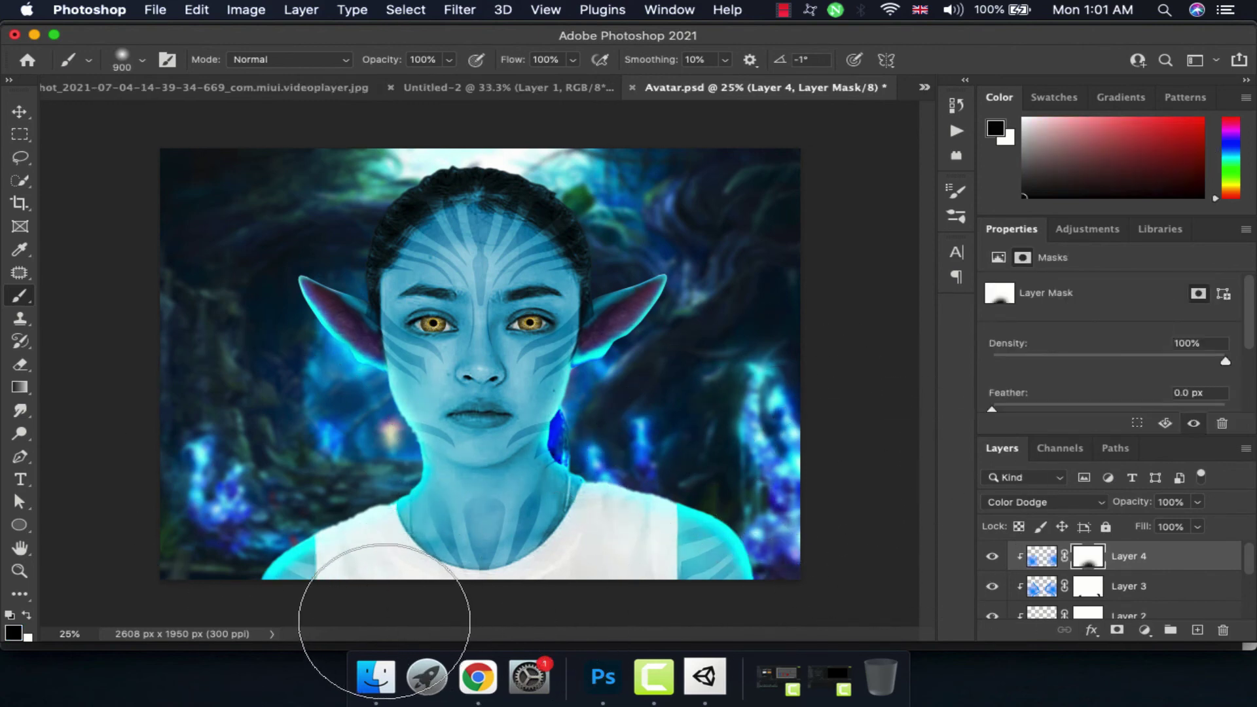
drag(506, 580, 421, 597)
key(bracketleft)
key(bracketleft)
key(bracketleft)
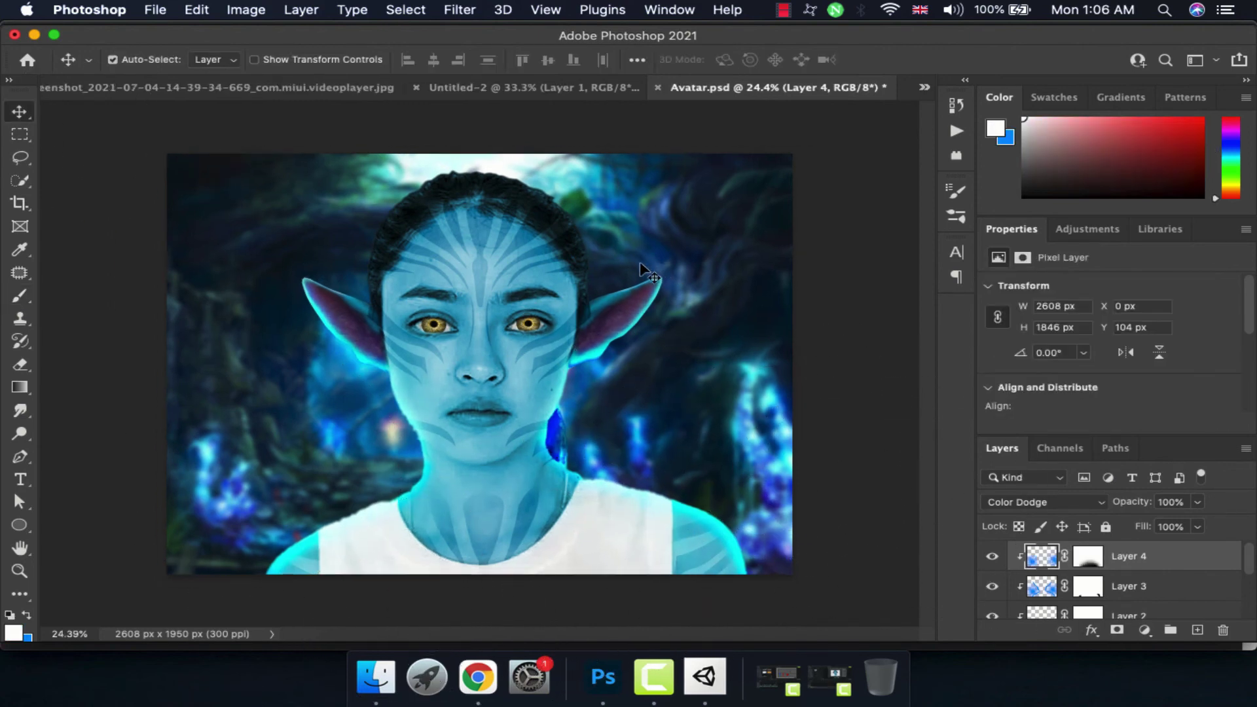
Create a clipped Luminosity Layer 5 and paint lighter tones across the top of the hair.
key(ctrl+shift+alt+n)
key(b)
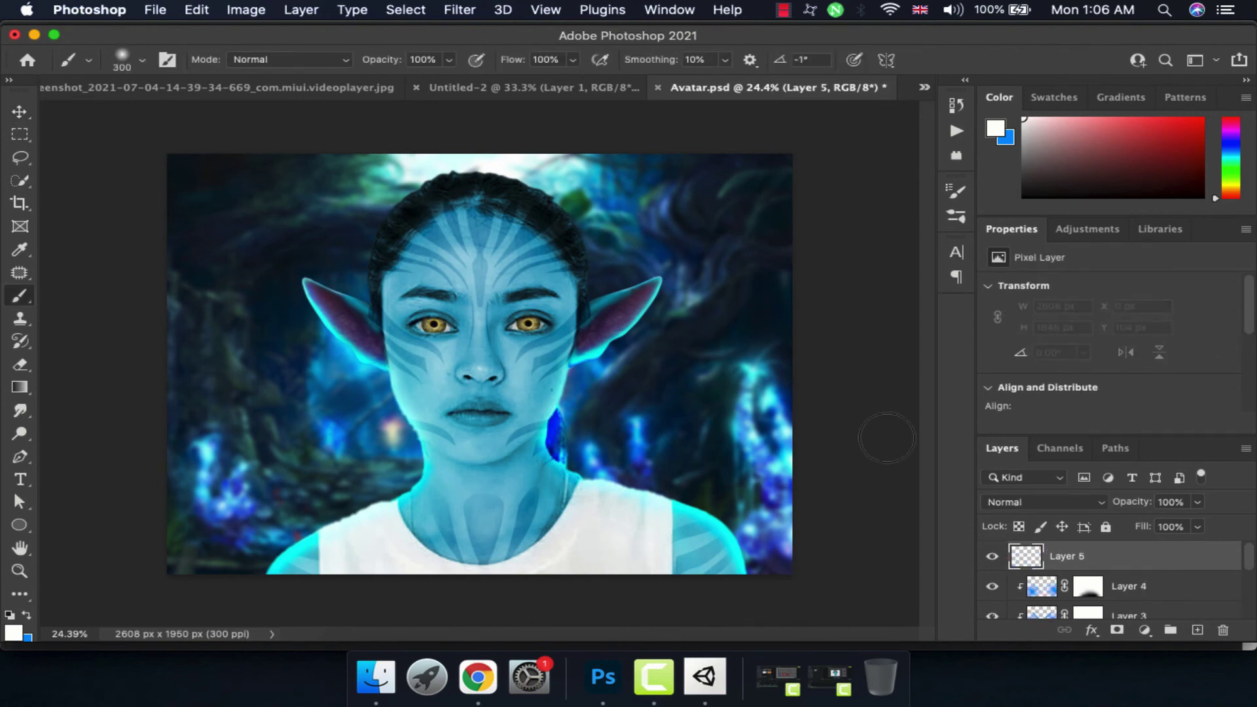
click(1043, 502)
click(1015, 628)
key(bracketleft)
key(ctrl+alt+g)
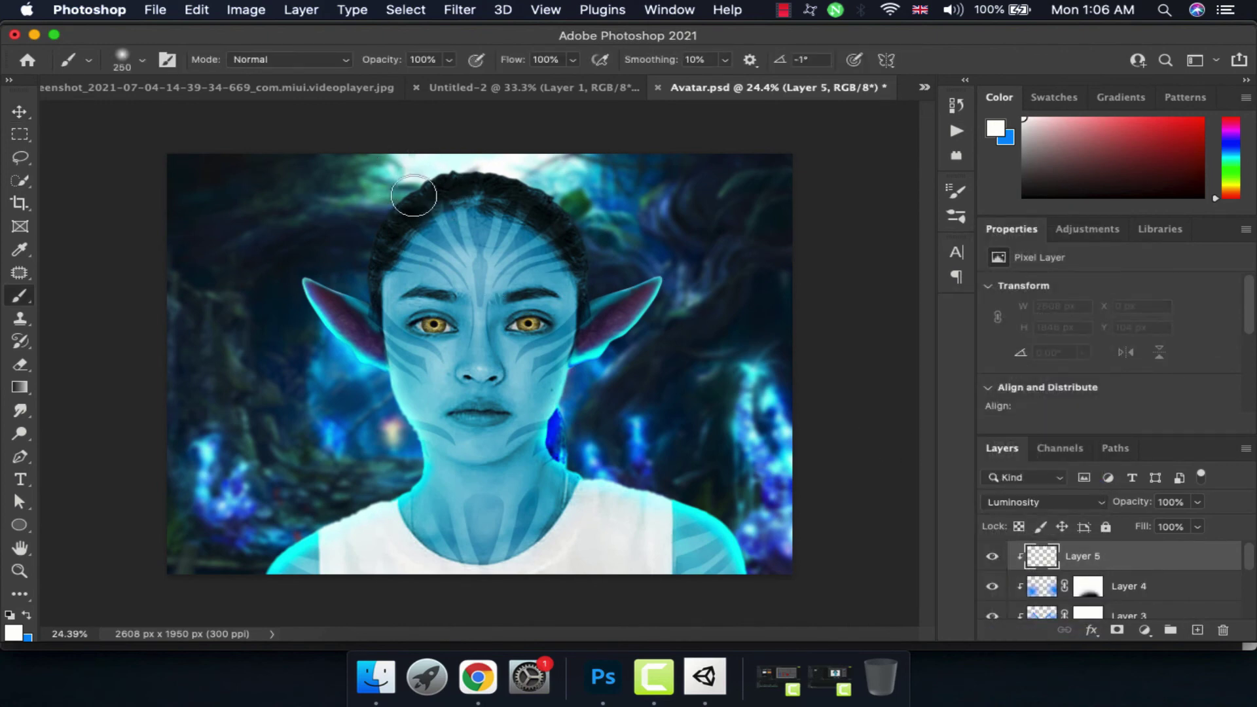
mouse_move(414, 196)
mouse_down()
mouse_move(553, 163)
mouse_move(610, 195)
mouse_up()
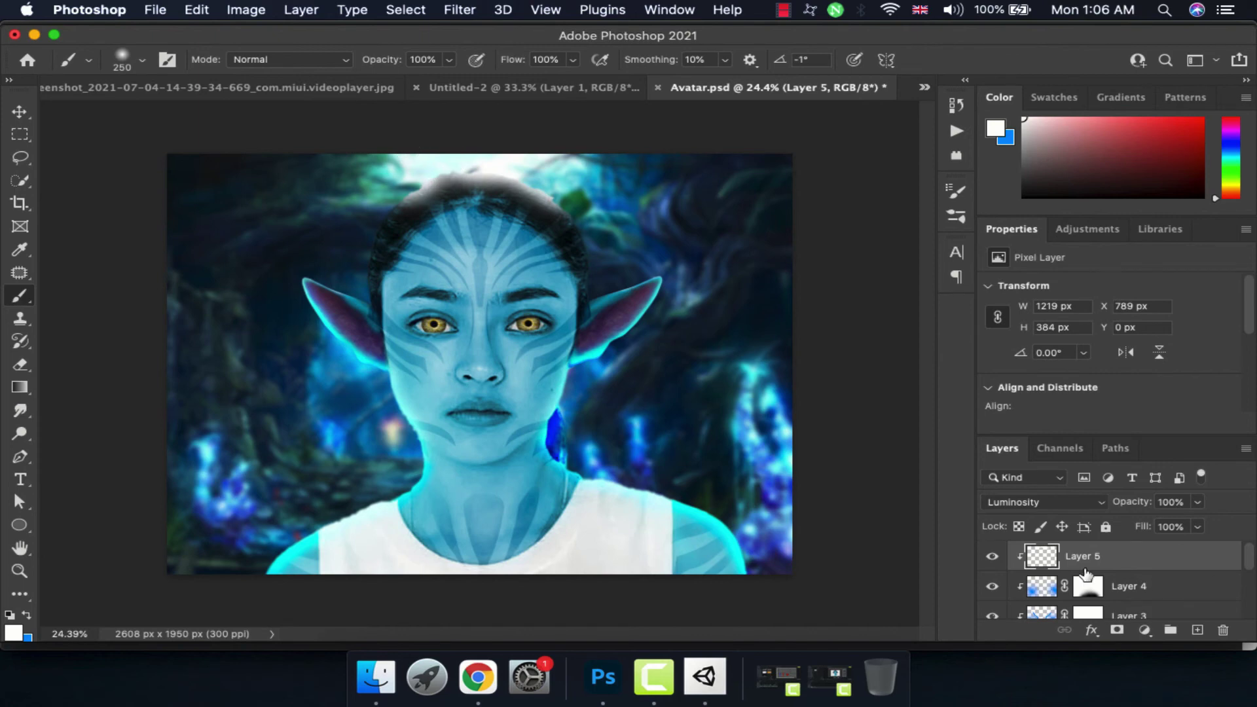
Mask Layer 5 and paint black to tone down the hair lightening.
click(1117, 630)
key(d)
key(x)
key(bracketright)
key(bracketright)
drag(448, 229, 460, 237)
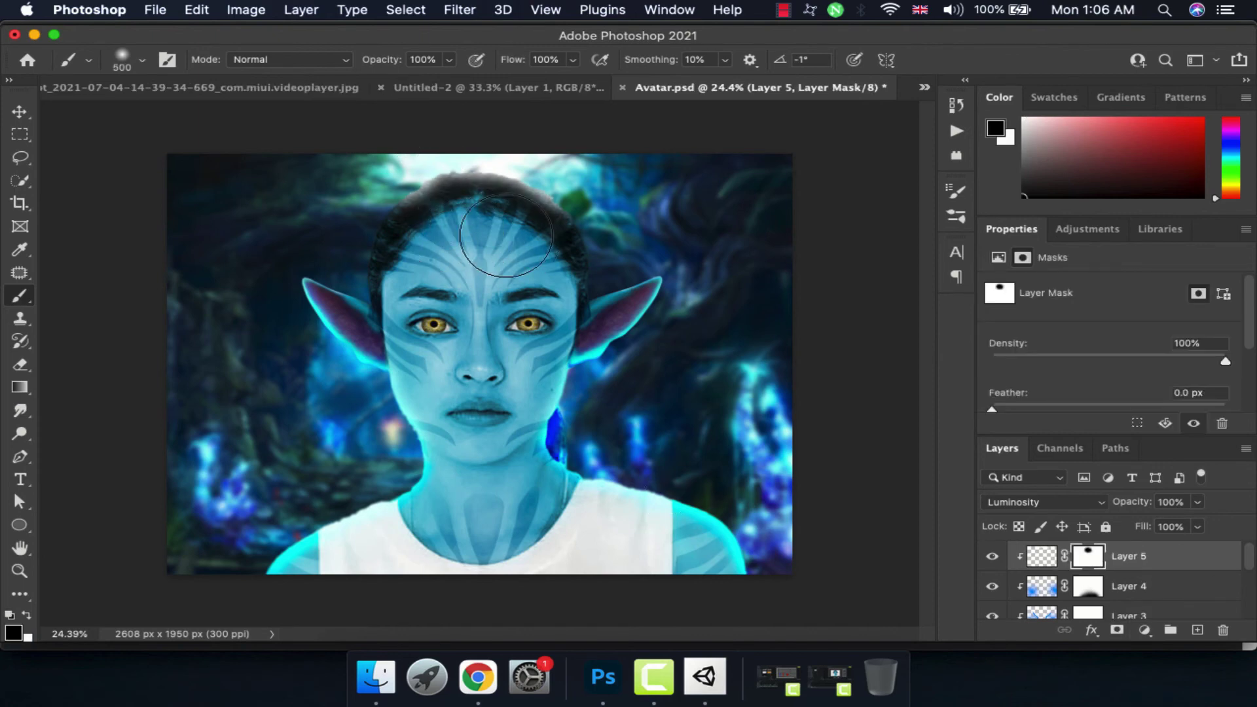
Select Layer 5 and stamp all visible layers into a new merged Layer 6.
key(v)
scroll(435, 463, down, 2)
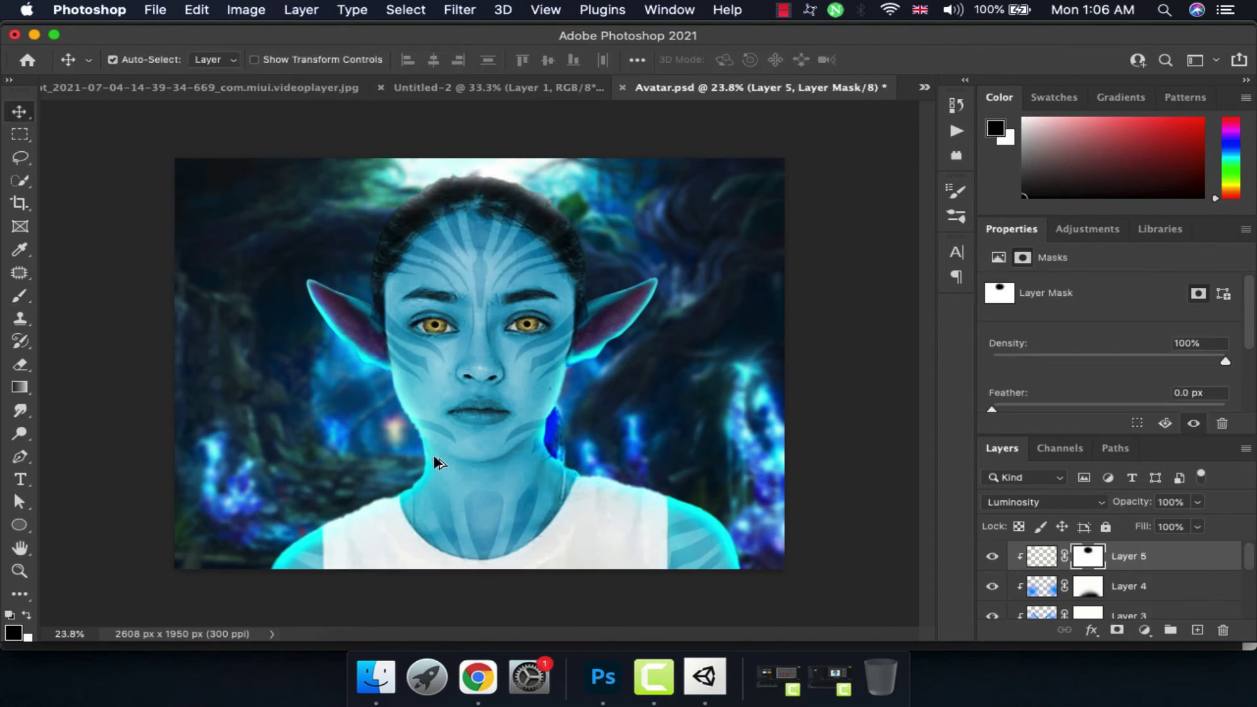
scroll(1144, 587, down, 3)
click(1100, 576)
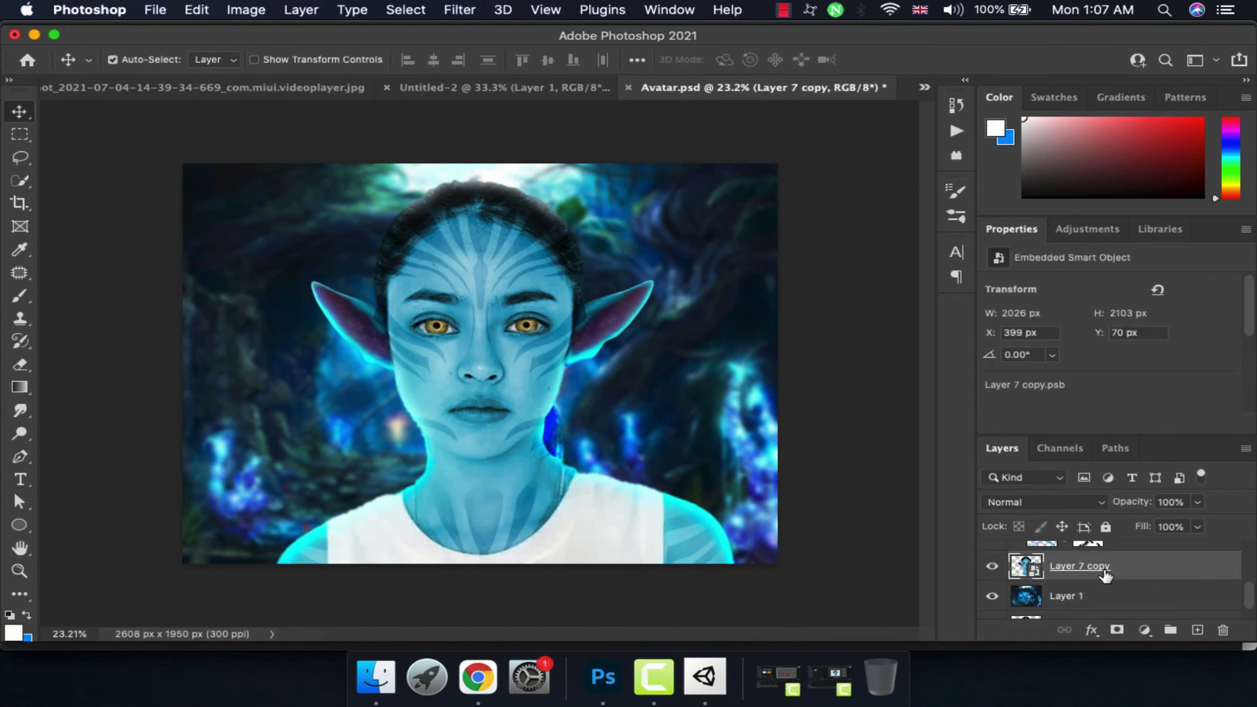
scroll(1113, 576, up, 3)
click(1076, 562)
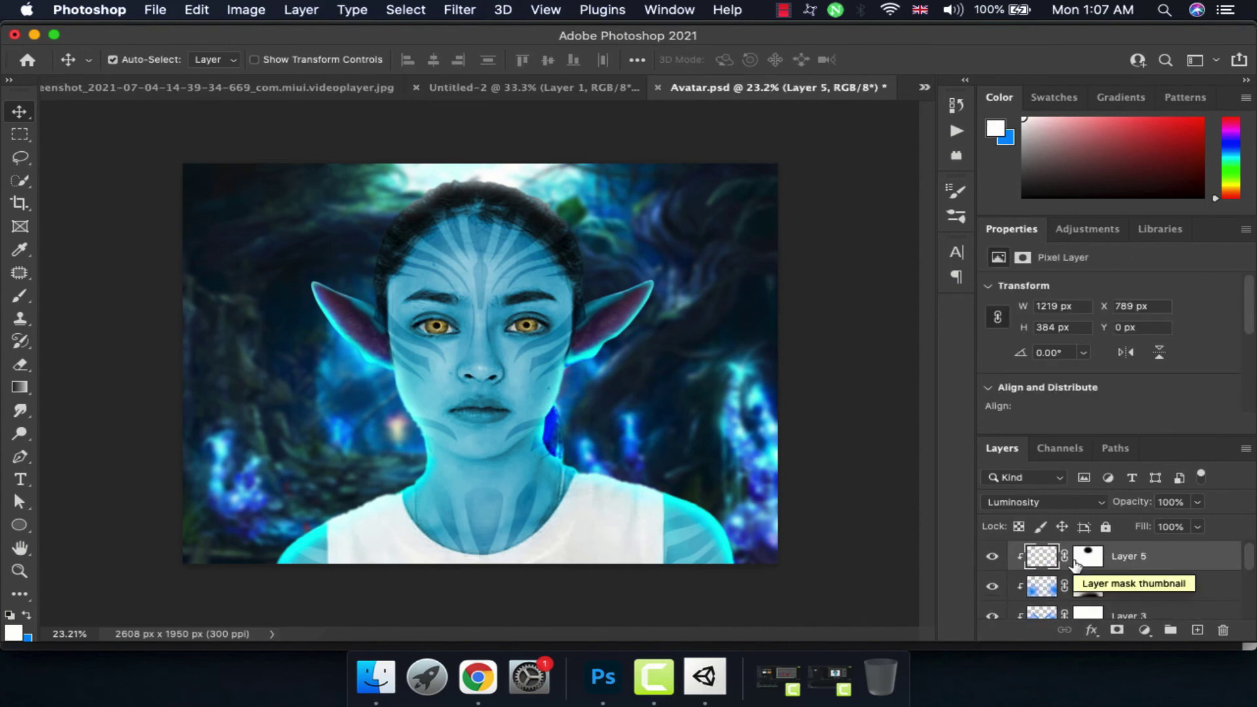
key(ctrl+shift+alt+e)
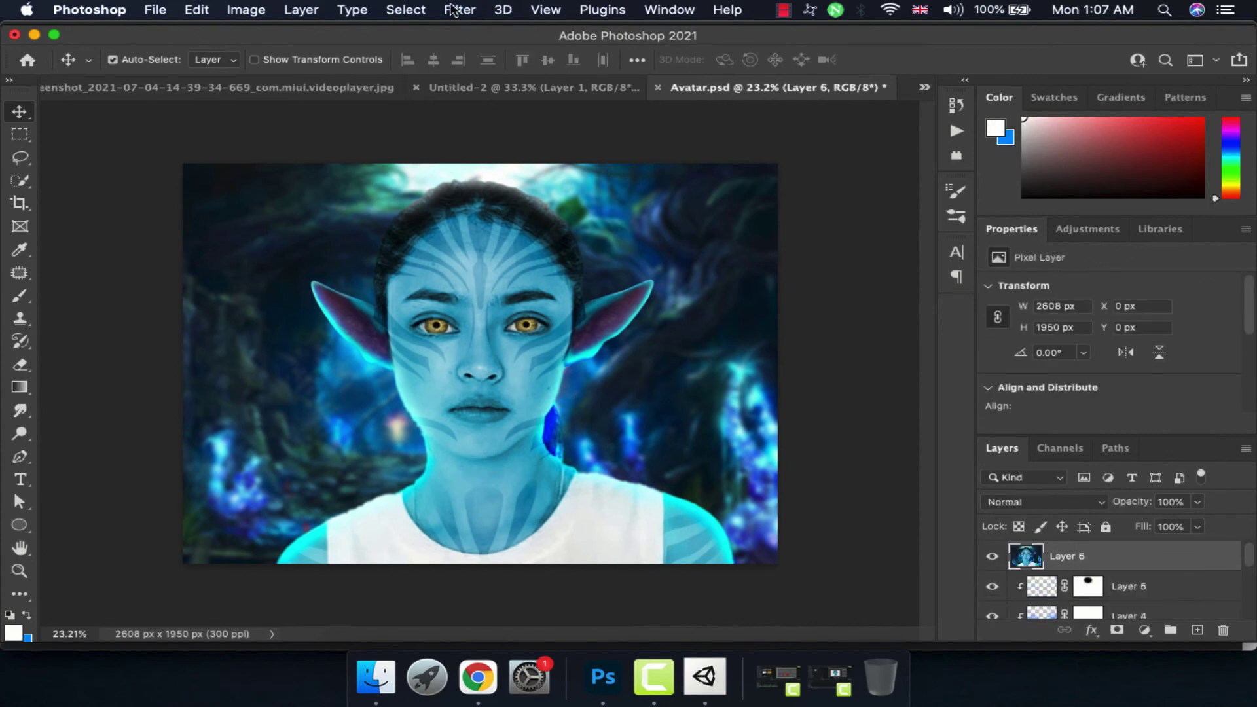
In Camera Raw, set Temperature -12, Exposure -0.15, Shadows -15, Texture +86, Clarity +42.
click(459, 9)
click(504, 136)
drag(1077, 355, 1067, 356)
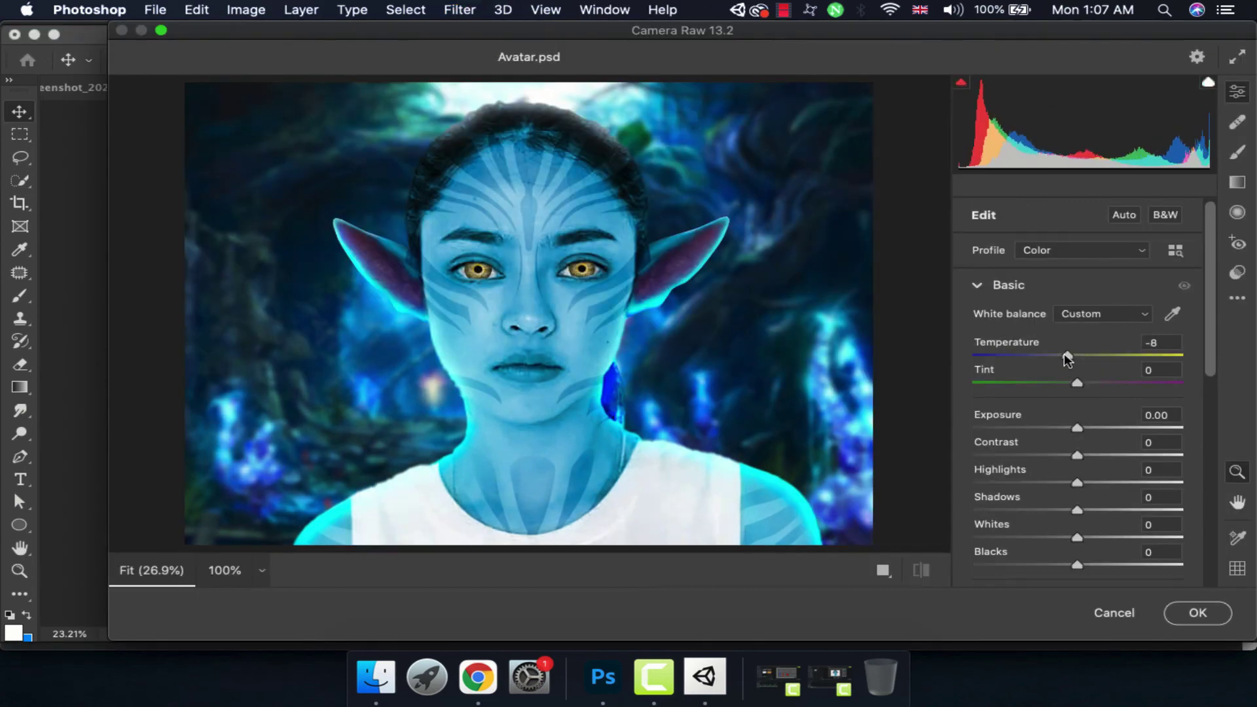
scroll(1080, 412, down, 1)
drag(1077, 415, 1074, 415)
drag(1077, 498, 1062, 498)
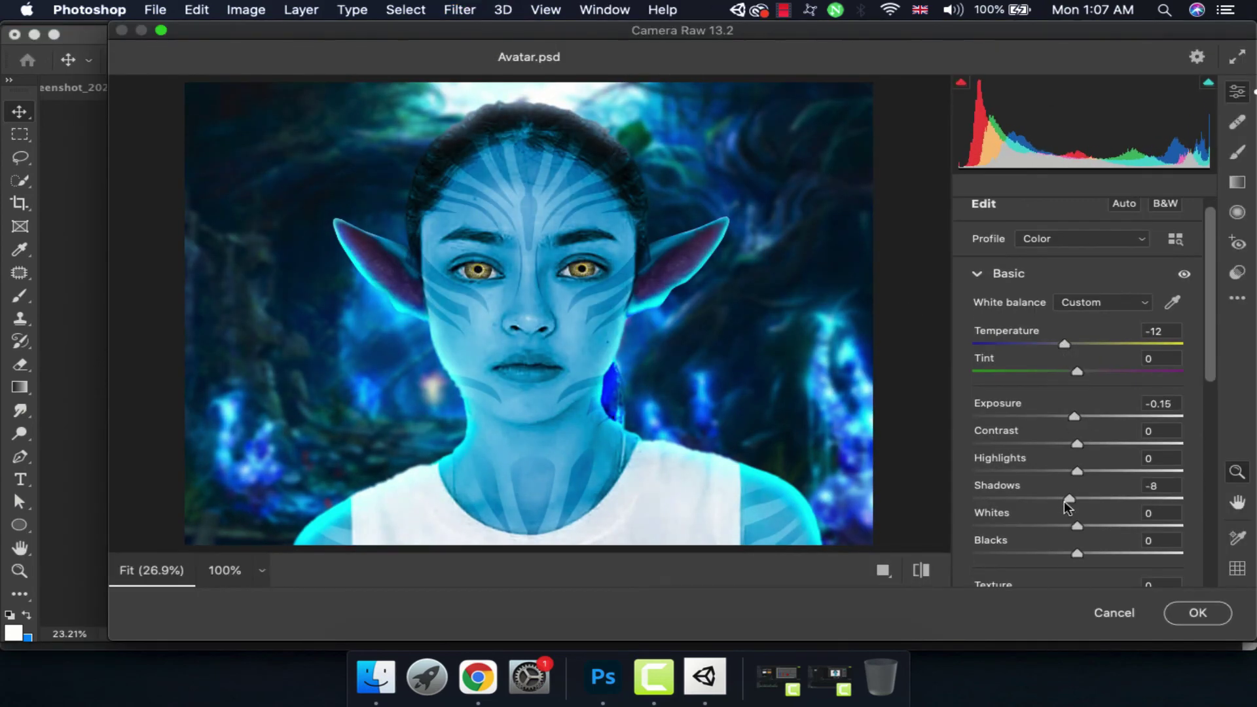
scroll(1115, 494, down, 2)
mouse_move(1078, 549)
mouse_down()
mouse_move(1101, 549)
mouse_move(1097, 576)
mouse_move(1121, 576)
mouse_up()
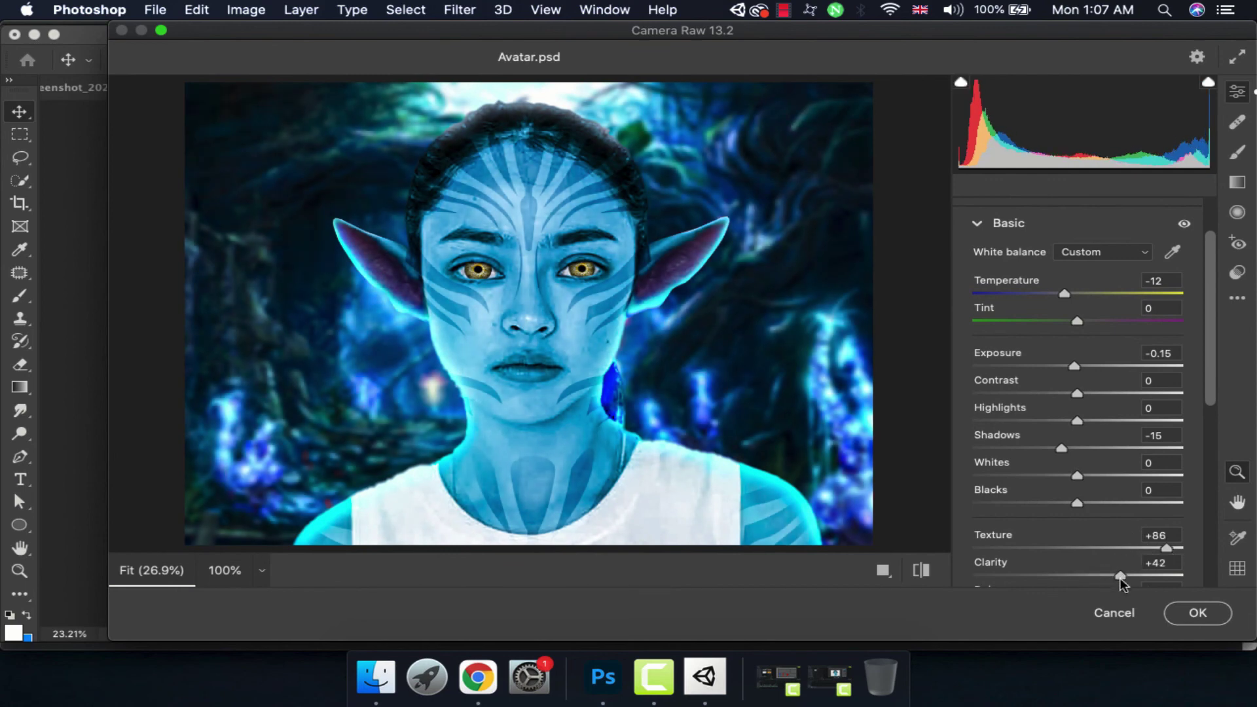
Set Effects vignetting to -8 and apply the Camera Raw grade.
scroll(1114, 483, down, 2)
scroll(1106, 483, down, 1)
scroll(1101, 483, down, 1)
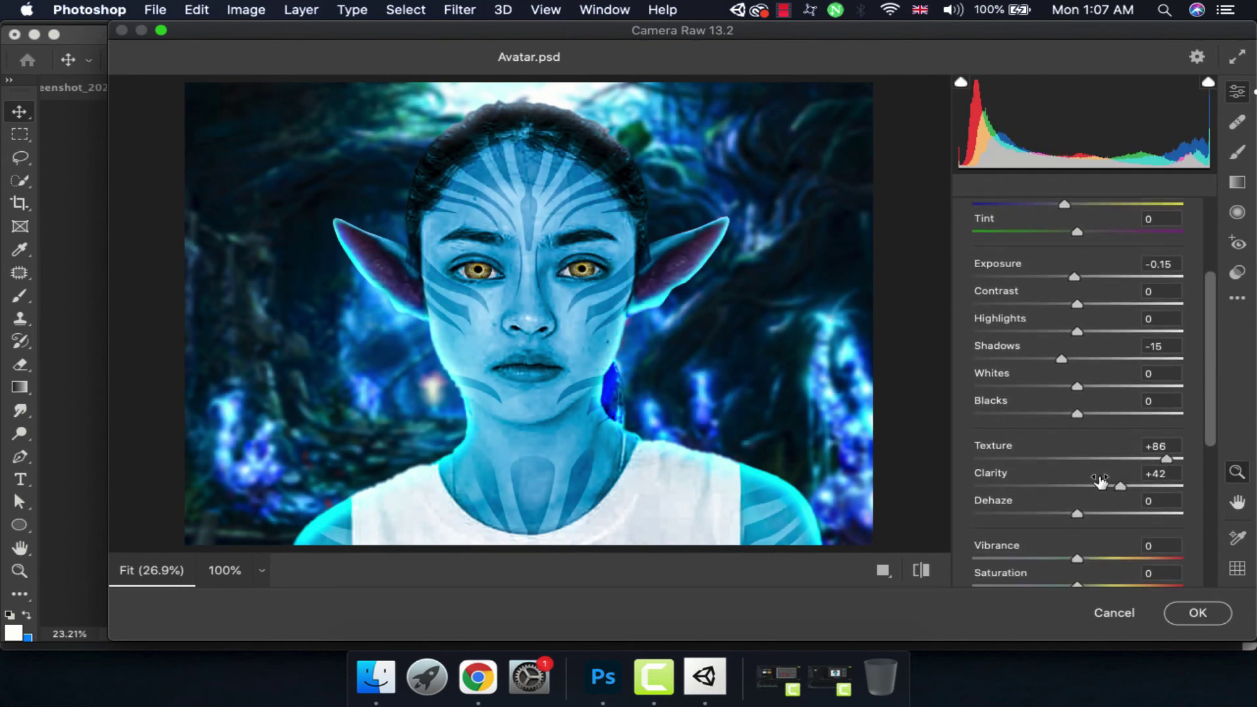
scroll(1076, 499, down, 10)
click(1013, 452)
drag(1077, 534, 1068, 536)
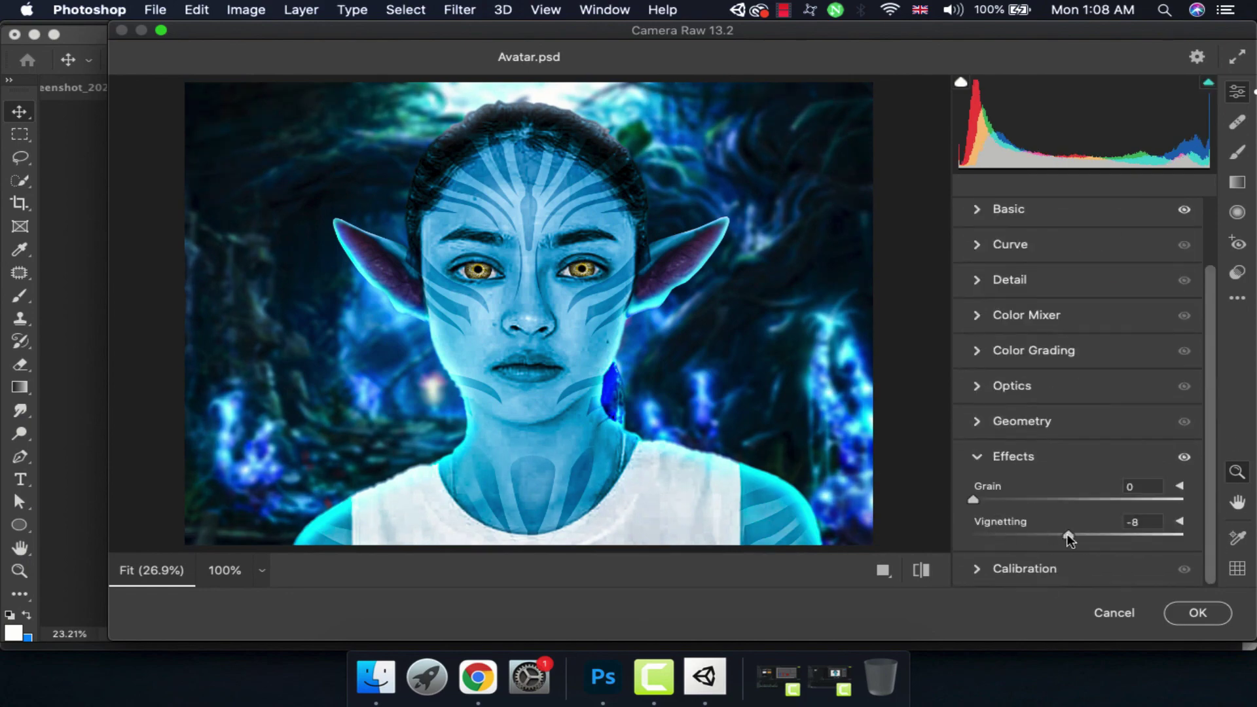
click(1196, 612)
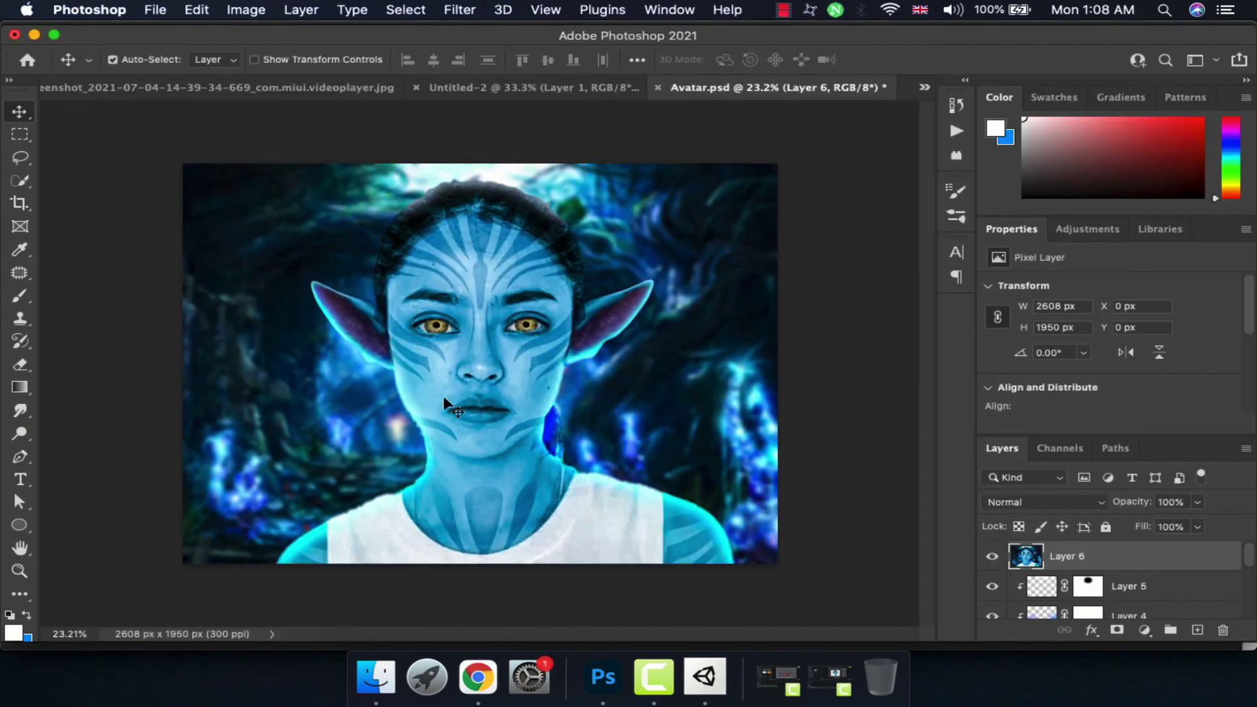
scroll(445, 403, down, 1)
scroll(446, 406, down, 1)
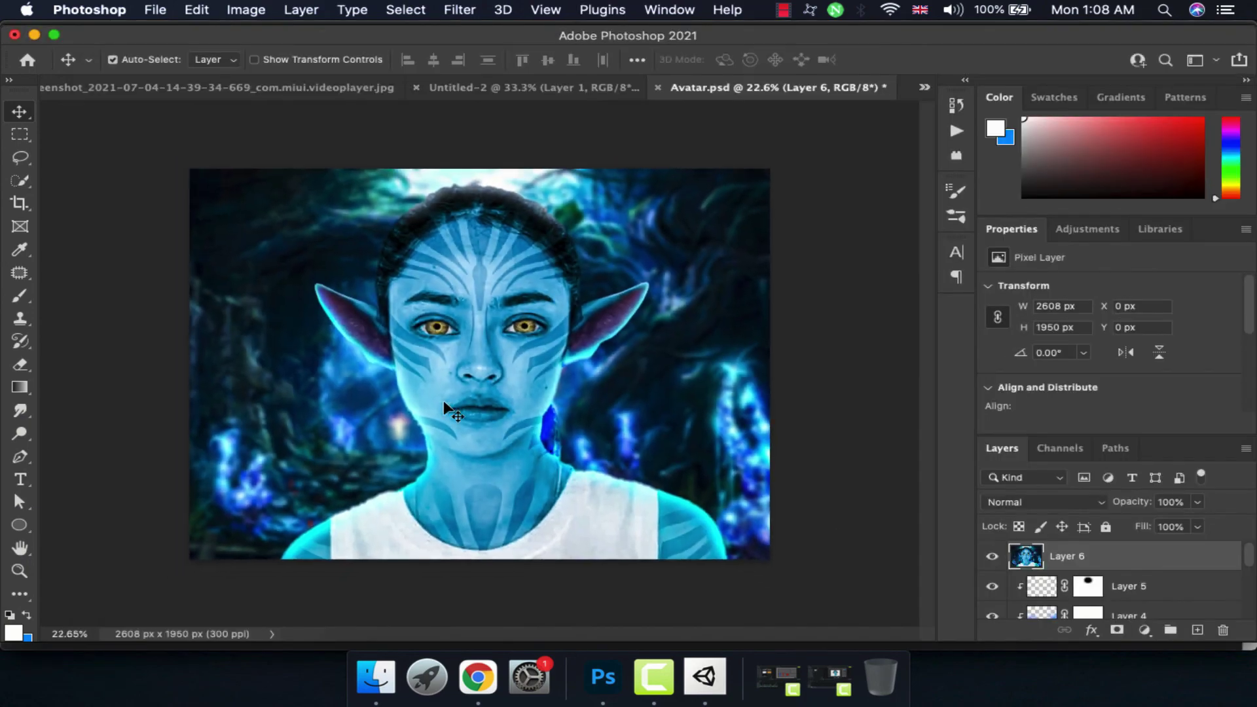